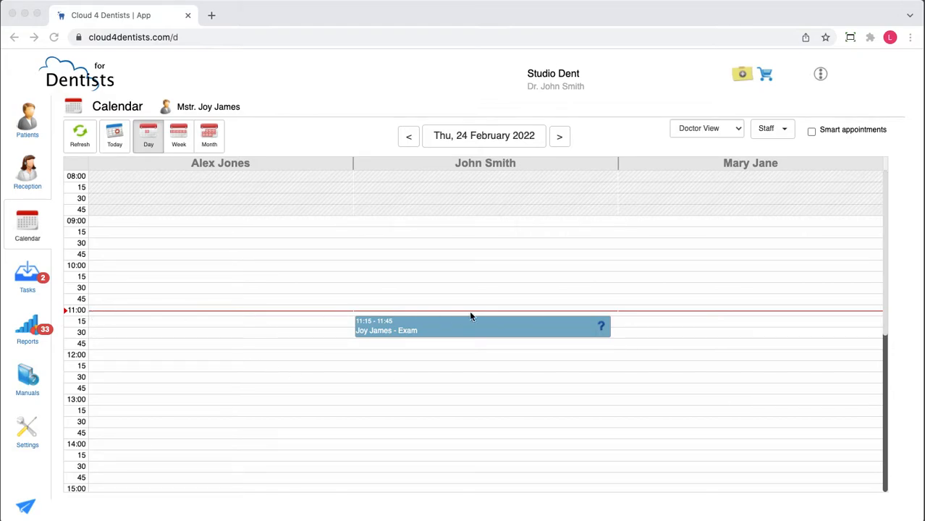
View the calendar by week and by month, and return it to the day view
{"action": "left_click", "coordinate": [178, 135]}
{"action": "left_click", "coordinate": [209, 135]}
{"action": "left_click", "coordinate": [157, 147]}
Browse the calendar's following days and return to today's schedule
{"action": "left_click", "coordinate": [561, 140]}
{"action": "left_click", "coordinate": [561, 140]}
{"action": "left_click", "coordinate": [561, 140]}
{"action": "left_click", "coordinate": [561, 139]}
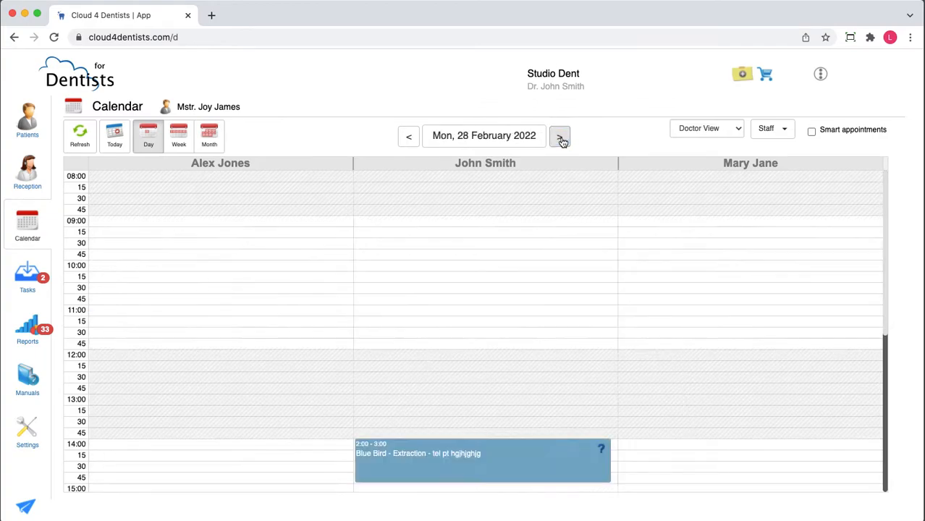
{"action": "left_click", "coordinate": [565, 140]}
{"action": "left_click", "coordinate": [409, 137]}
{"action": "left_click", "coordinate": [409, 137]}
{"action": "left_click", "coordinate": [114, 138]}
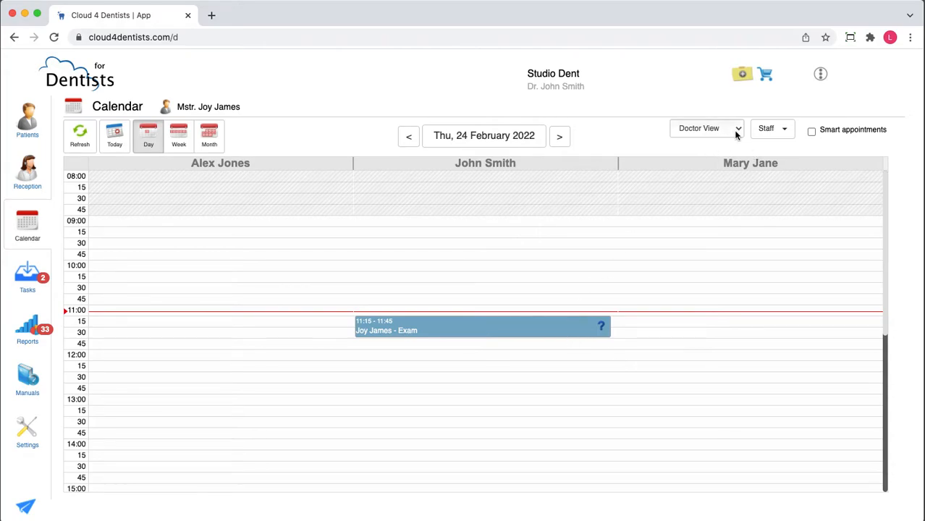
Hide the last practitioner's column using the staff filter and show it again
{"action": "left_click", "coordinate": [764, 129]}
{"action": "left_click", "coordinate": [767, 180]}
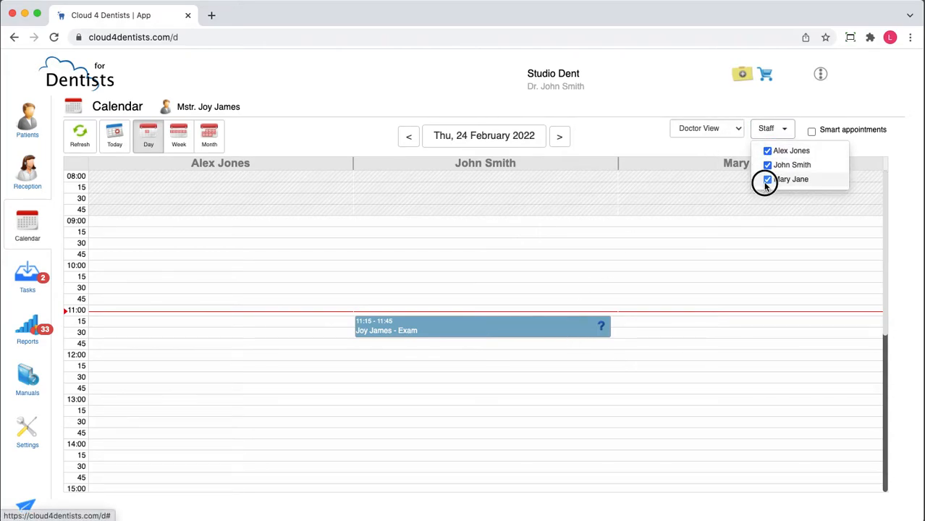
{"action": "left_click", "coordinate": [766, 181]}
{"action": "left_click", "coordinate": [625, 141]}
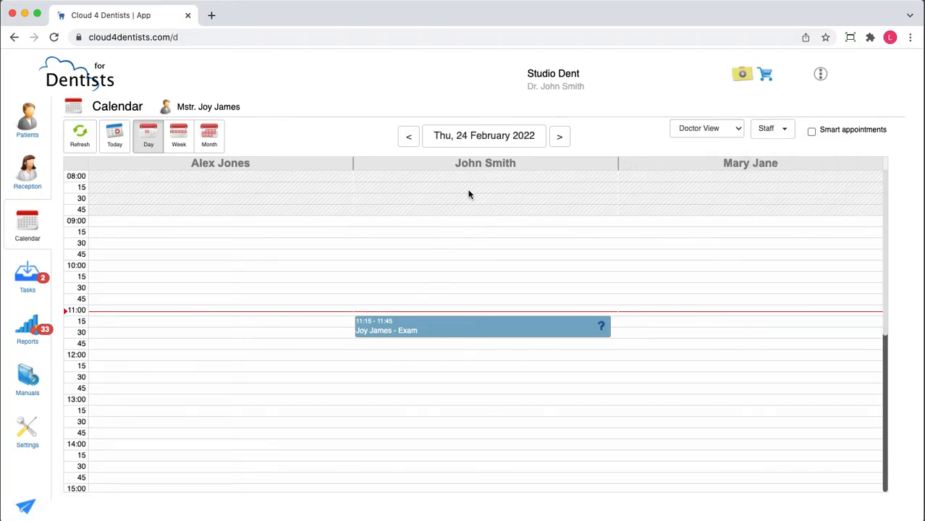
Start a 12:00 appointment on 24/02/2022 in the middle practitioner's column and replace the preset patient by searching for another patient's first name
{"action": "left_click", "coordinate": [381, 361]}
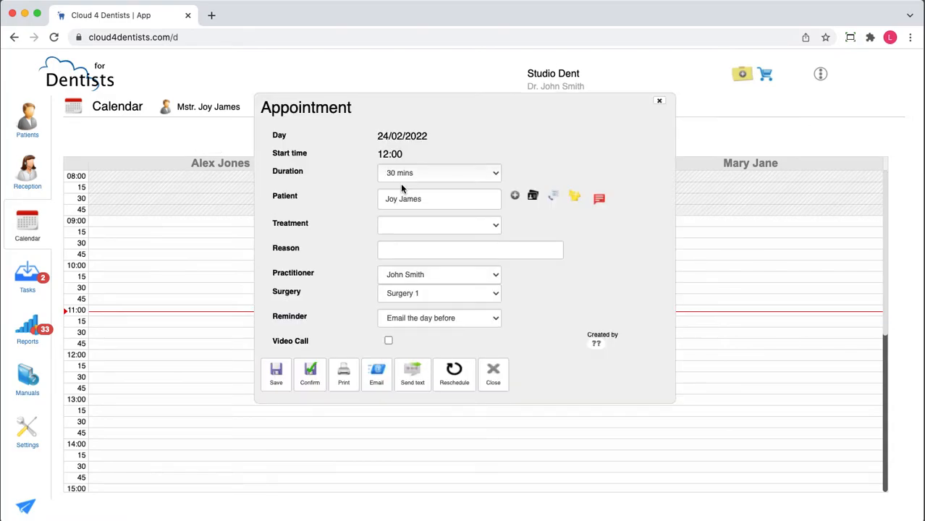
{"action": "left_click", "coordinate": [332, 200]}
{"action": "key", "text": "BackSpace"}
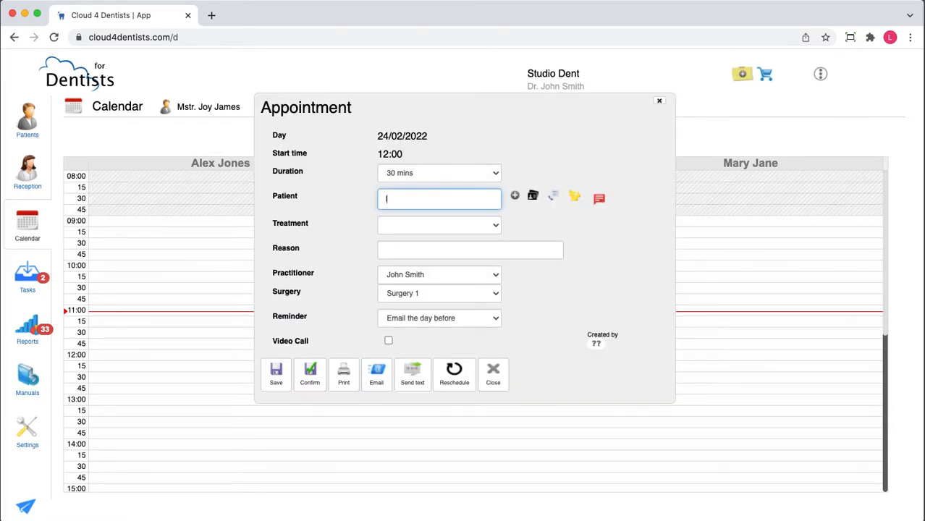
{"action": "type", "text": "luigi"}
{"action": "left_click", "coordinate": [382, 297]}
Set the appointment's treatment to Exam, its reason to "Pt kkkkk" and its reminder to No reminder
{"action": "left_click", "coordinate": [398, 224]}
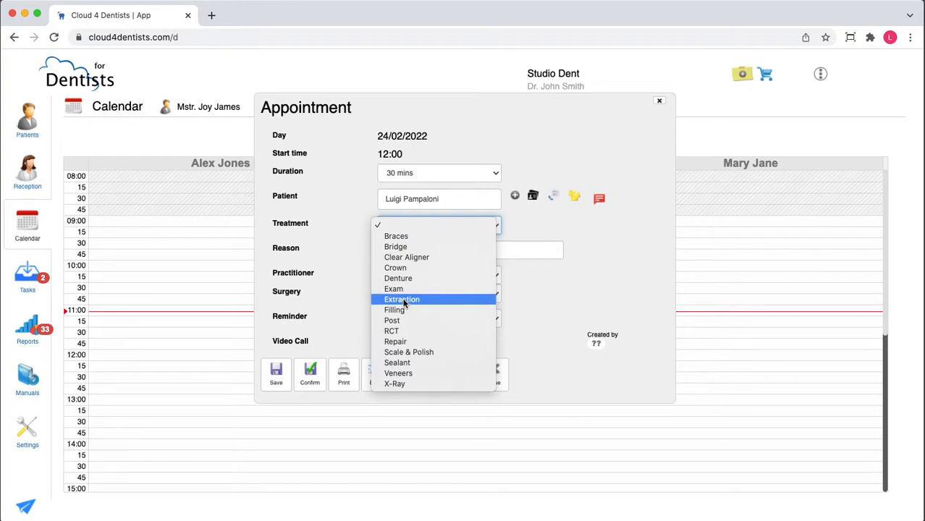
{"action": "left_click", "coordinate": [402, 289]}
{"action": "left_click", "coordinate": [400, 253]}
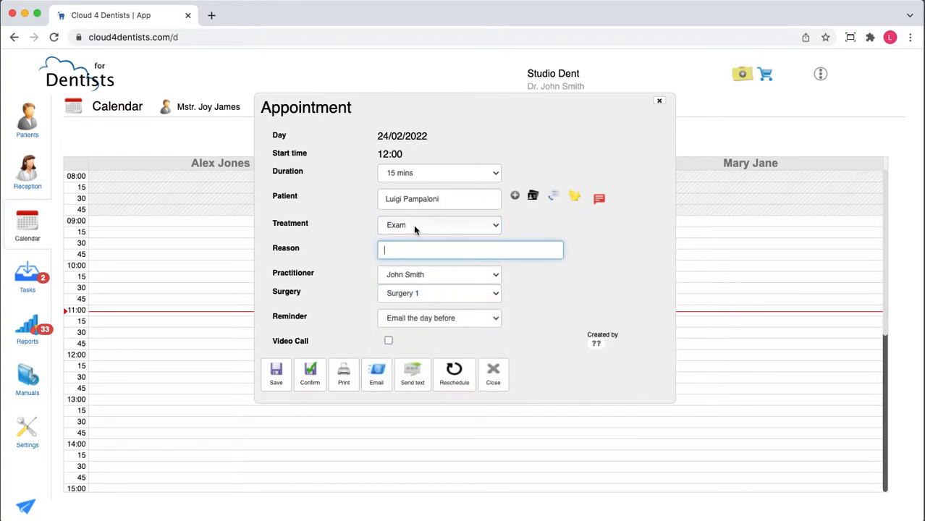
{"action": "type", "text": "Pt kkkkk"}
{"action": "left_click", "coordinate": [410, 316]}
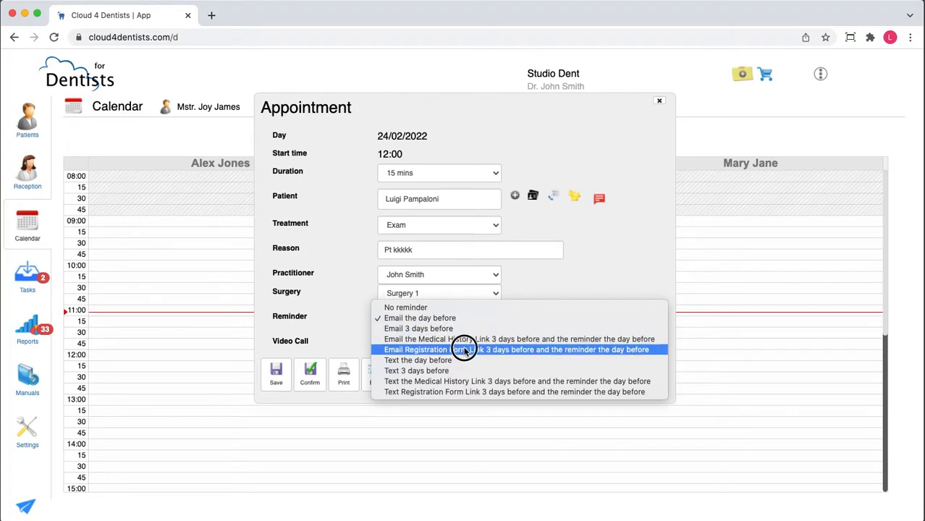
{"action": "left_click", "coordinate": [490, 307]}
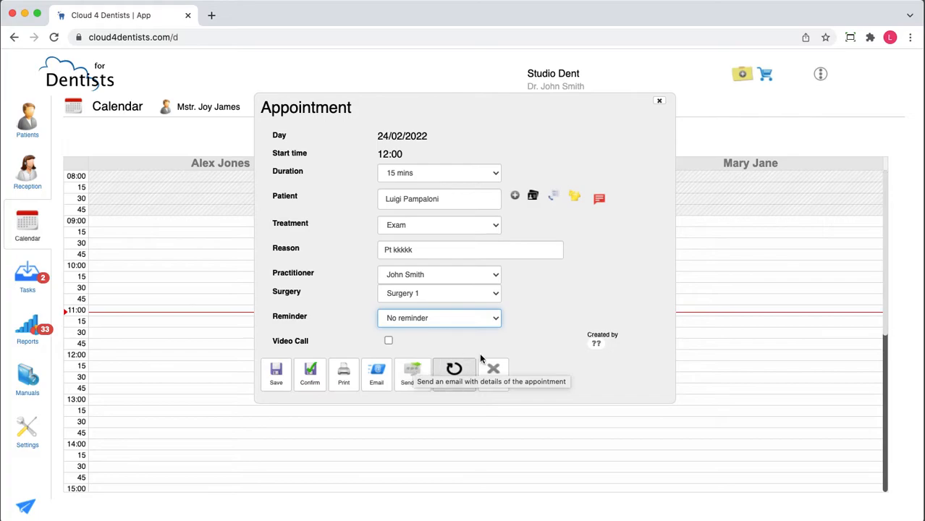
Add the admin note "Toda pt will arrive 10 mns late" for the patient and save the 12:00 appointment
{"action": "left_click", "coordinate": [574, 197]}
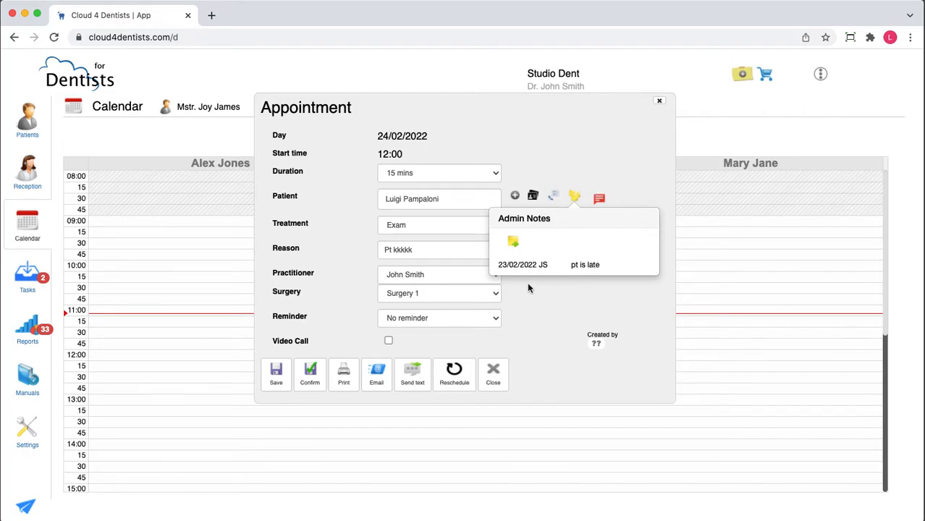
{"action": "left_click", "coordinate": [509, 240]}
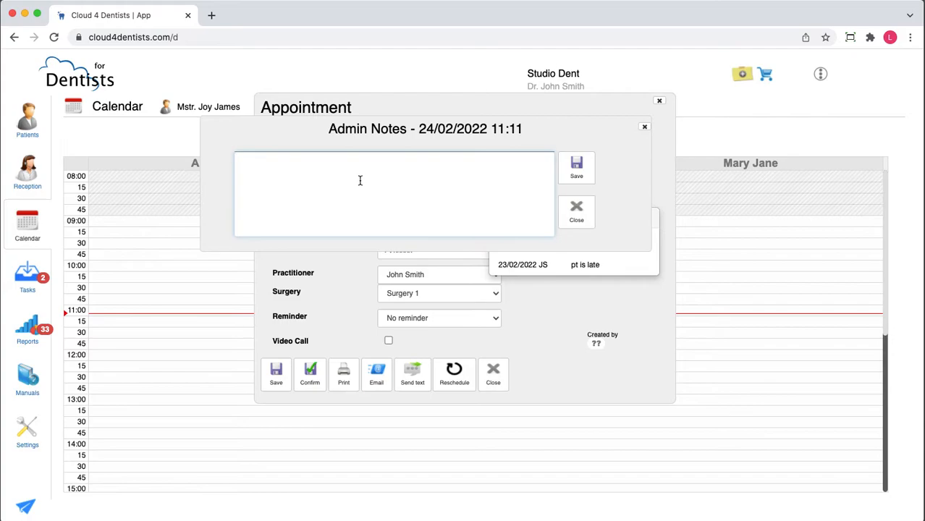
{"action": "type", "text": "Toda pt will arrive 10 m"}
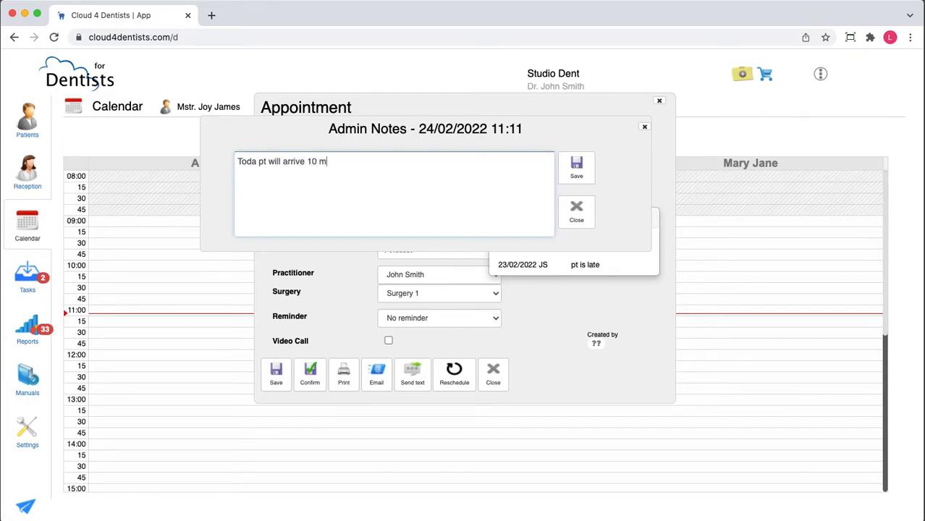
{"action": "type", "text": "ns late"}
{"action": "left_click", "coordinate": [574, 173]}
{"action": "left_click", "coordinate": [570, 201]}
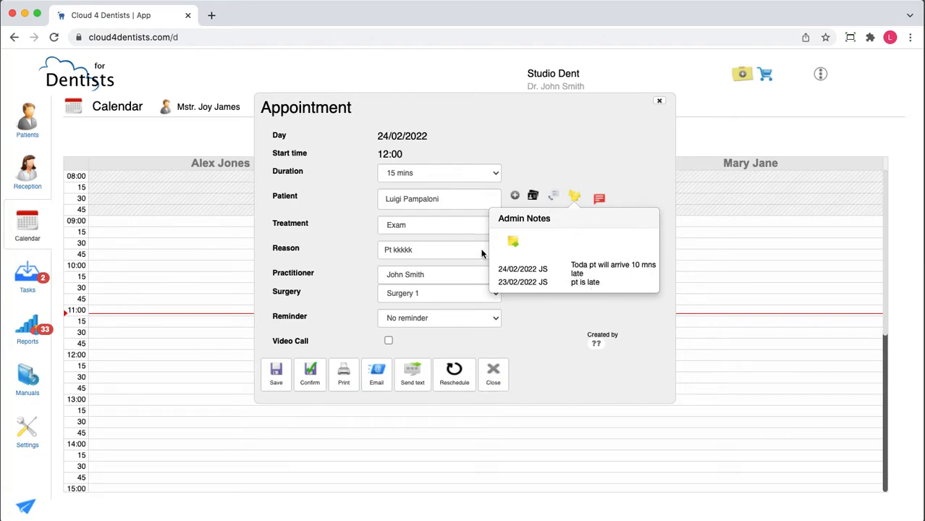
{"action": "left_click", "coordinate": [275, 373]}
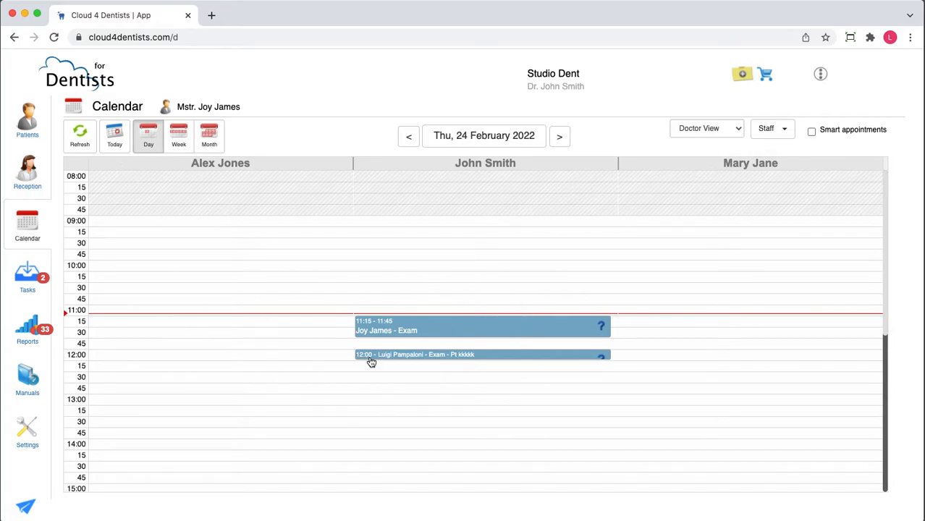
Open Reception and move the patient of the 11:15 exam from today's appointments to the waiting room
{"action": "left_click", "coordinate": [26, 187]}
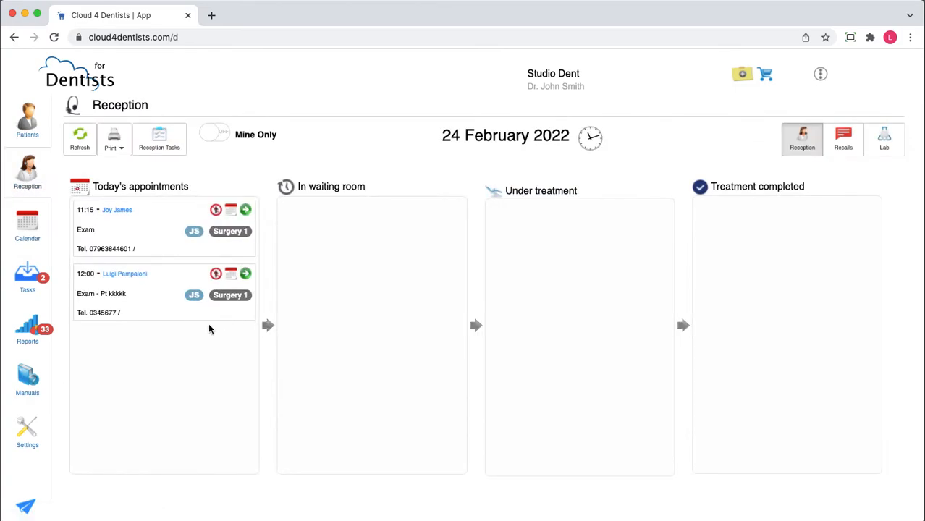
{"action": "left_click", "coordinate": [246, 211]}
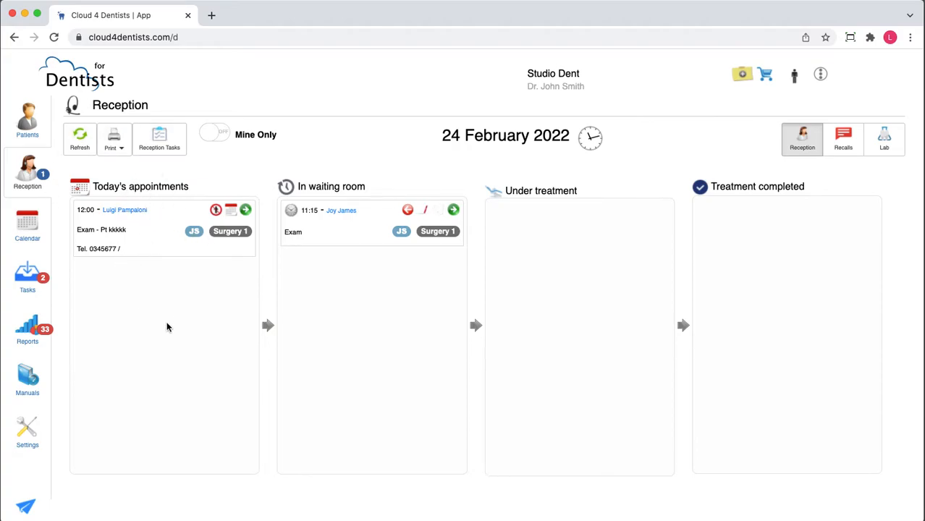
{"action": "left_click", "coordinate": [214, 211]}
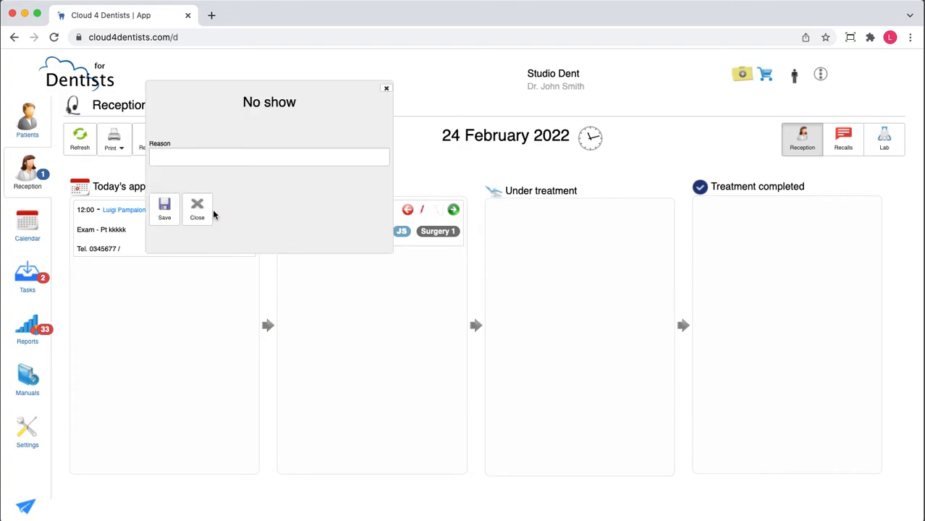
{"action": "left_click", "coordinate": [194, 160]}
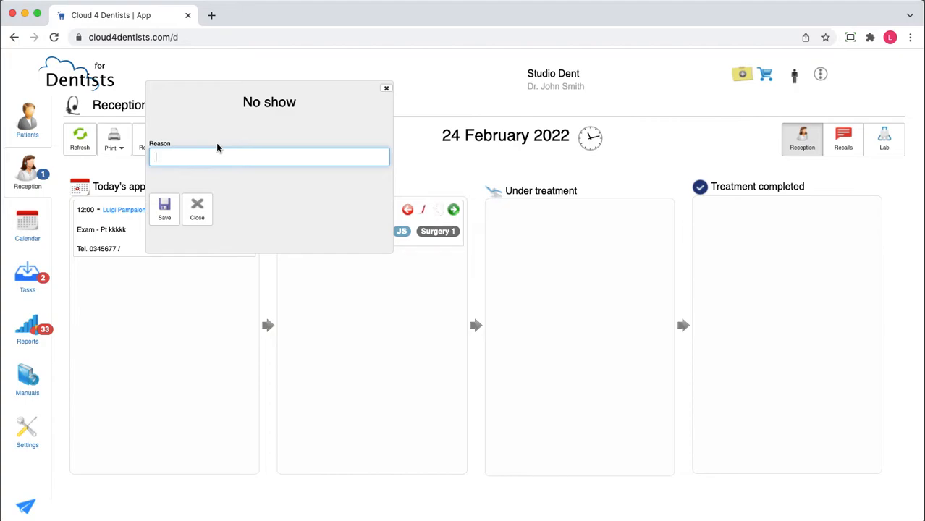
{"action": "type", "text": "Pt ill"}
{"action": "left_click", "coordinate": [198, 212]}
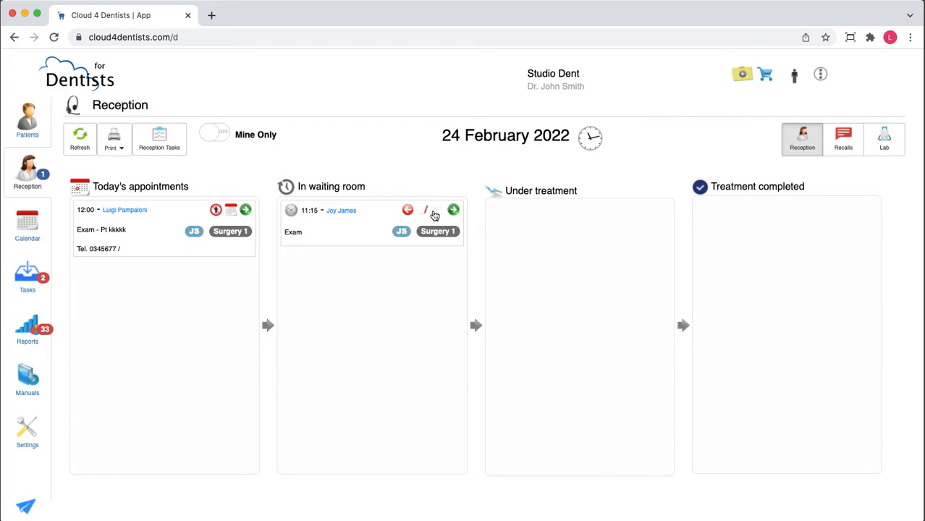
Move the 12:00 patient into the waiting room and back to today's appointments
{"action": "mouse_move", "coordinate": [426, 216]}
{"action": "left_click", "coordinate": [245, 210]}
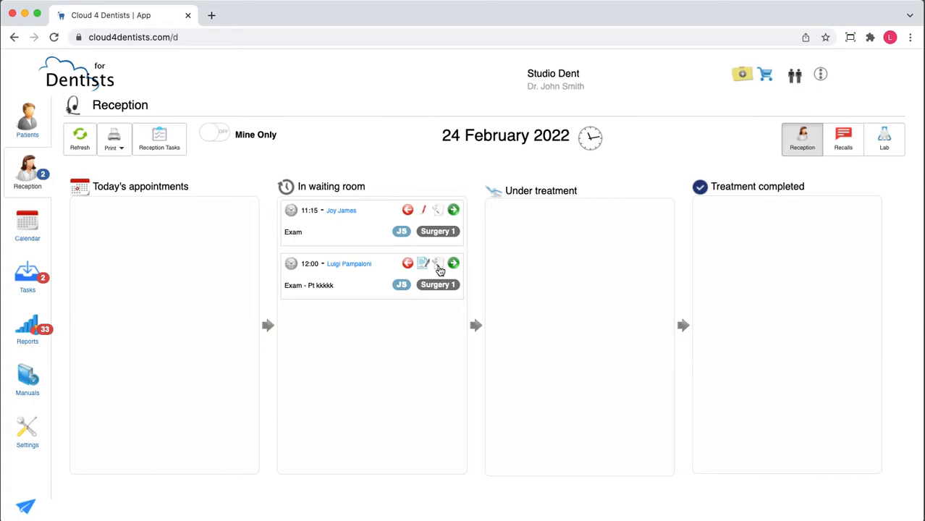
{"action": "mouse_move", "coordinate": [439, 270]}
{"action": "left_click", "coordinate": [408, 264]}
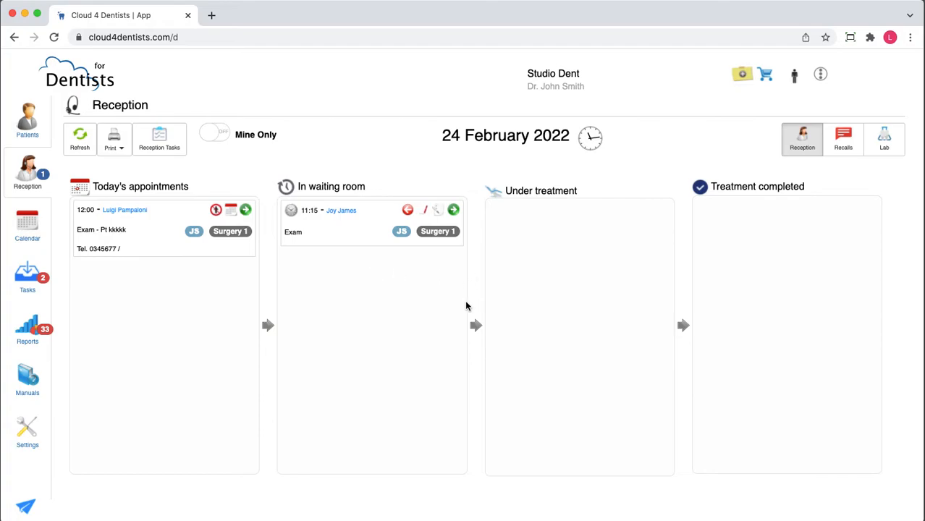
Move the 11:15 patient from the waiting room to Under treatment and open the patient's dental chart
{"action": "left_click", "coordinate": [453, 210]}
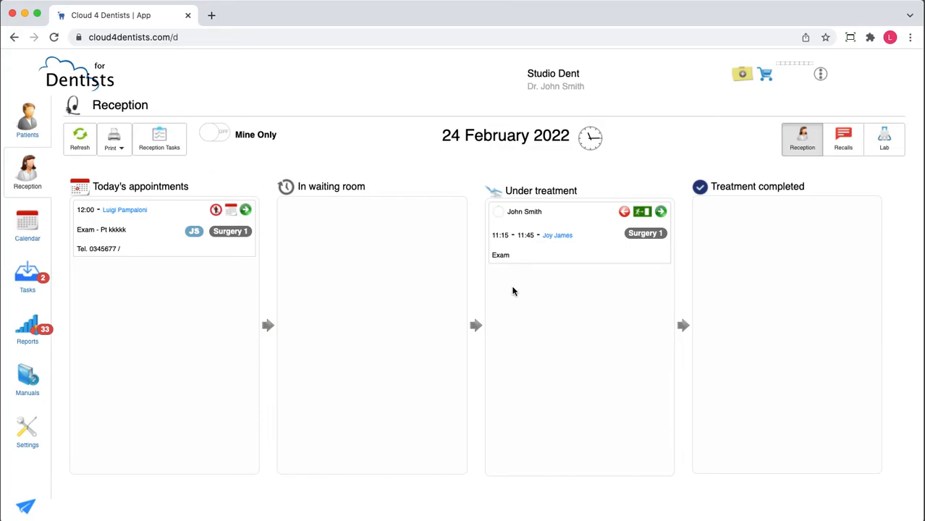
{"action": "left_click", "coordinate": [33, 142]}
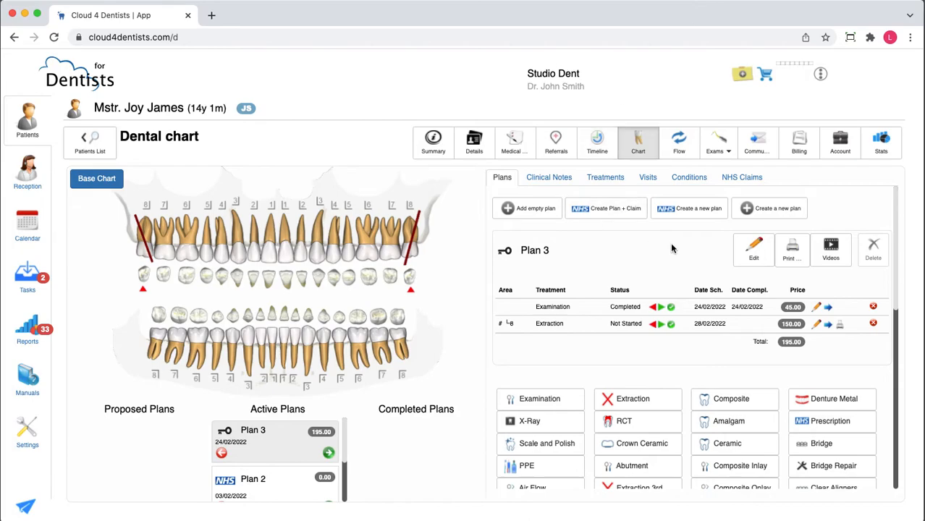
Return to Reception and move the 11:15 patient to Treatment completed
{"action": "left_click", "coordinate": [23, 173]}
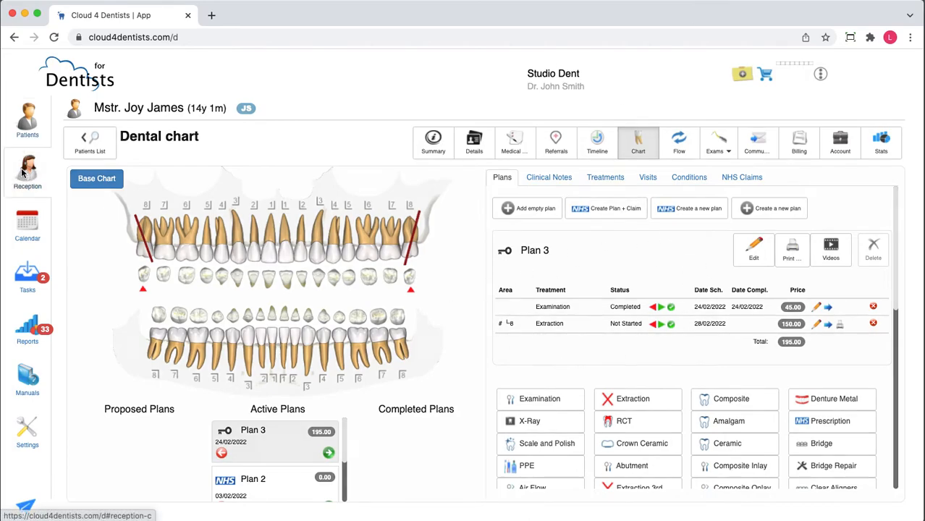
{"action": "left_click", "coordinate": [661, 213]}
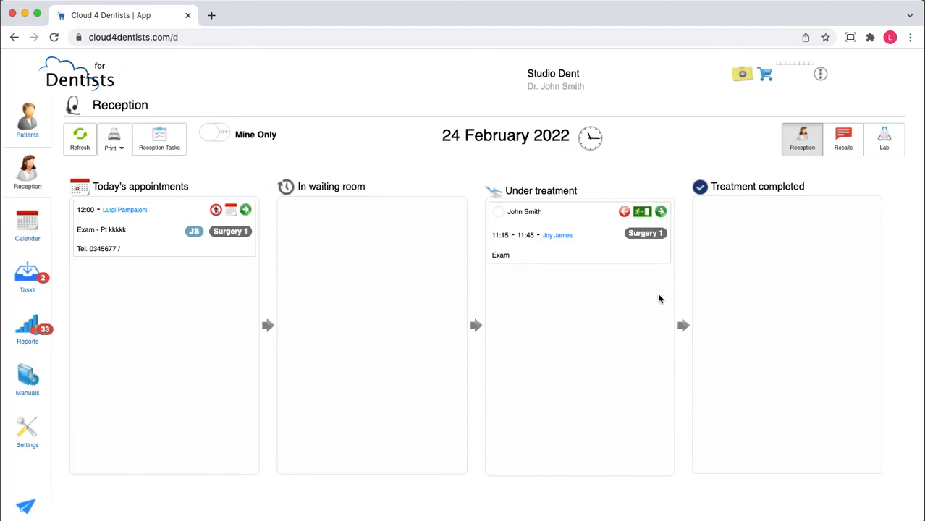
{"action": "left_click", "coordinate": [661, 213]}
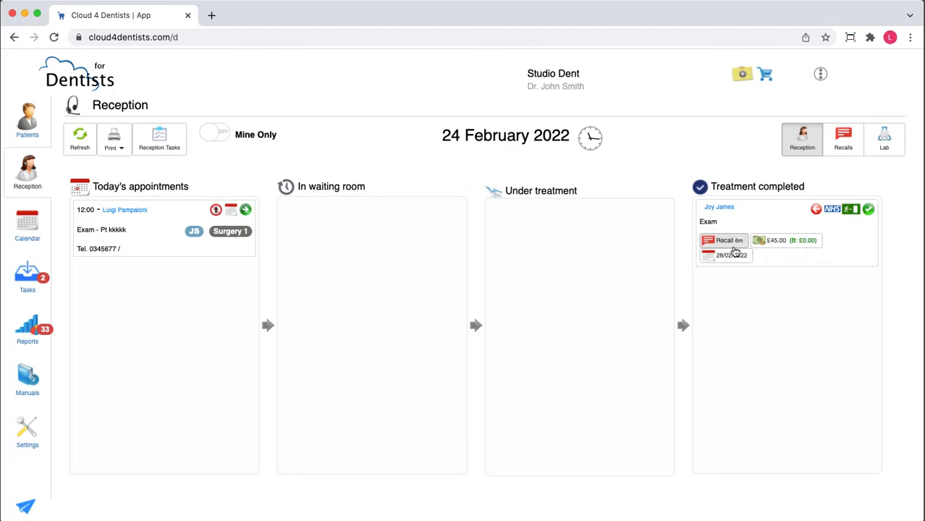
Open billing from the completed patient's charge and issue an invoice for the second completed examination
{"action": "left_click", "coordinate": [785, 247]}
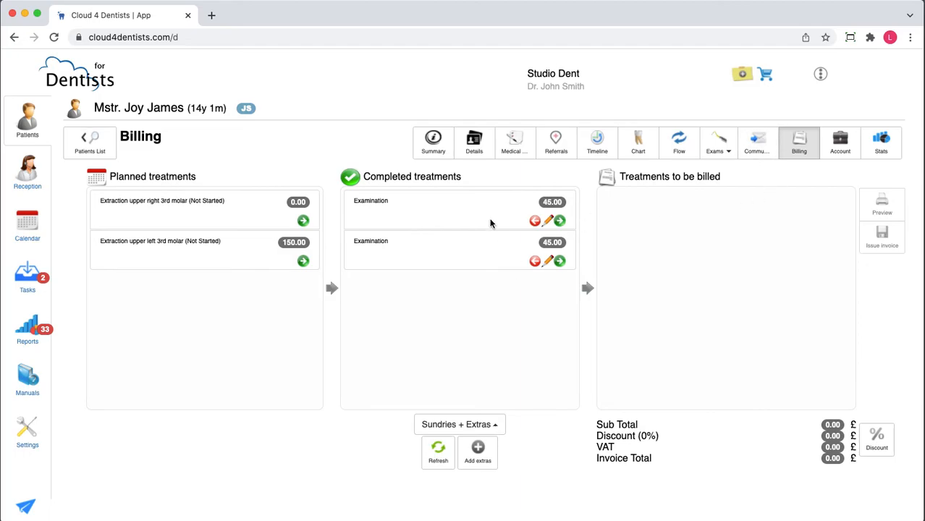
{"action": "left_click", "coordinate": [559, 261]}
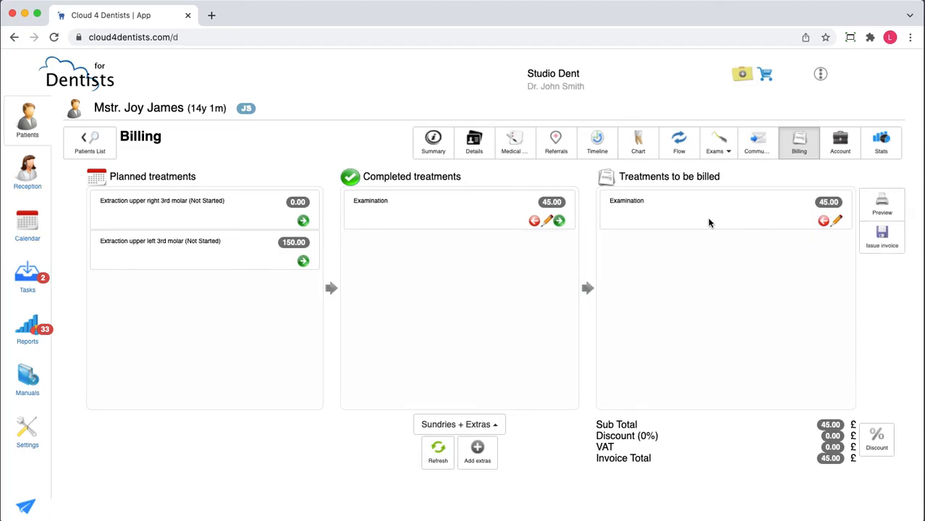
{"action": "left_click", "coordinate": [880, 249]}
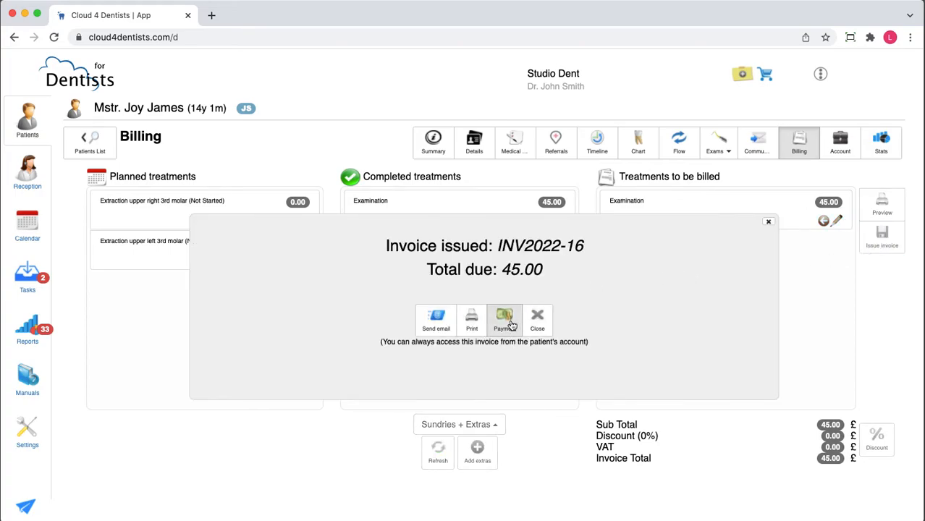
Record a 45.00 credit card payment for the invoice and close the invoice summary
{"action": "left_click", "coordinate": [503, 319]}
{"action": "left_click", "coordinate": [400, 271]}
{"action": "left_click", "coordinate": [402, 270]}
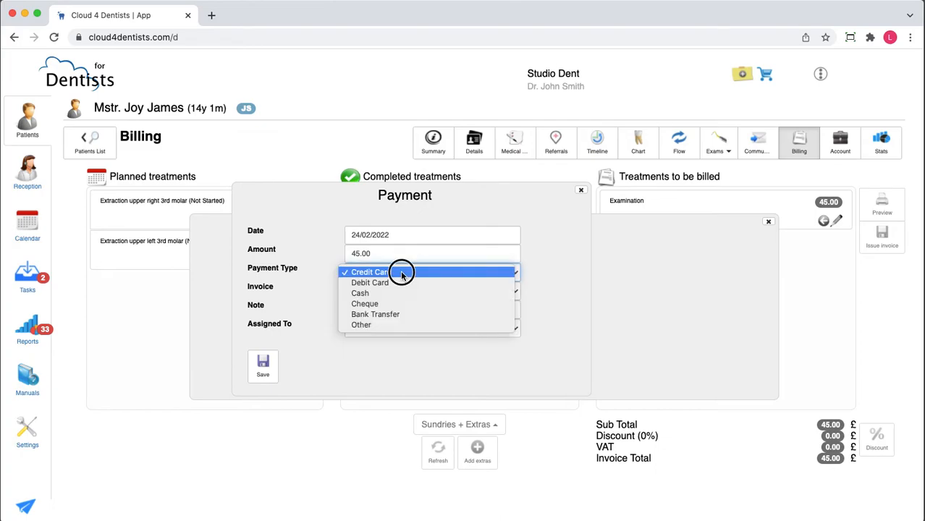
{"action": "left_click", "coordinate": [265, 370]}
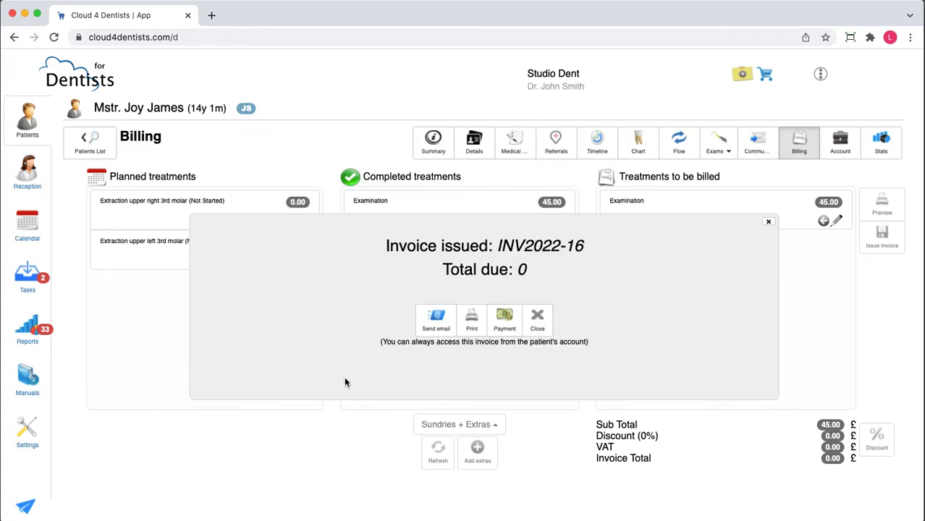
{"action": "left_click", "coordinate": [534, 323]}
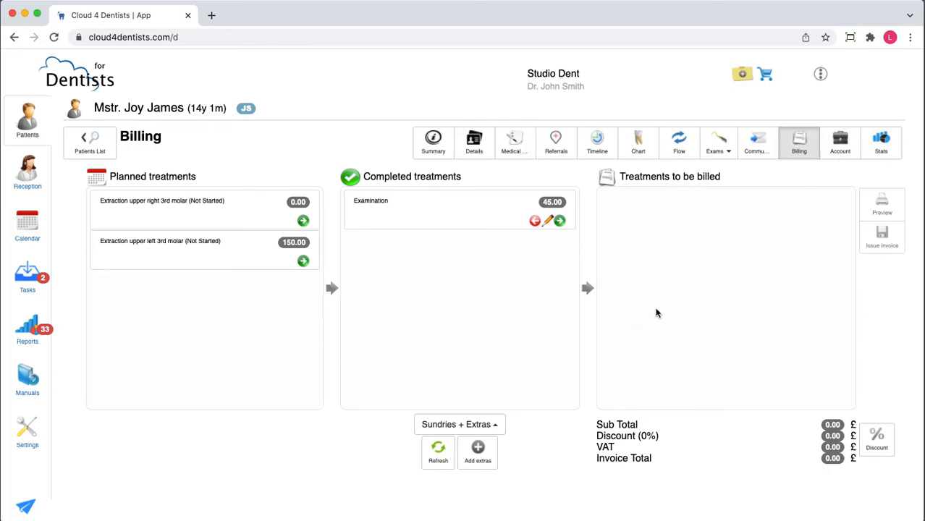
View the patient's account entries and return to the calendar
{"action": "left_click", "coordinate": [839, 147]}
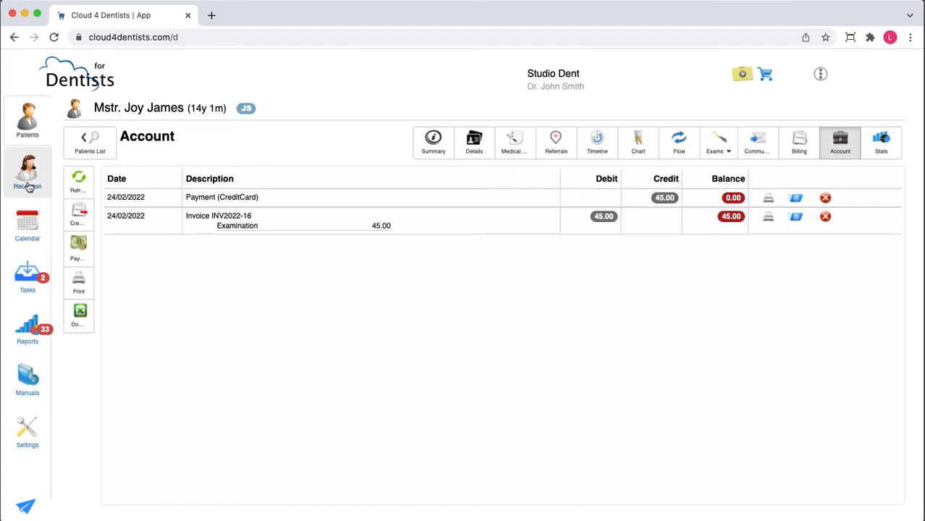
{"action": "left_click", "coordinate": [22, 238]}
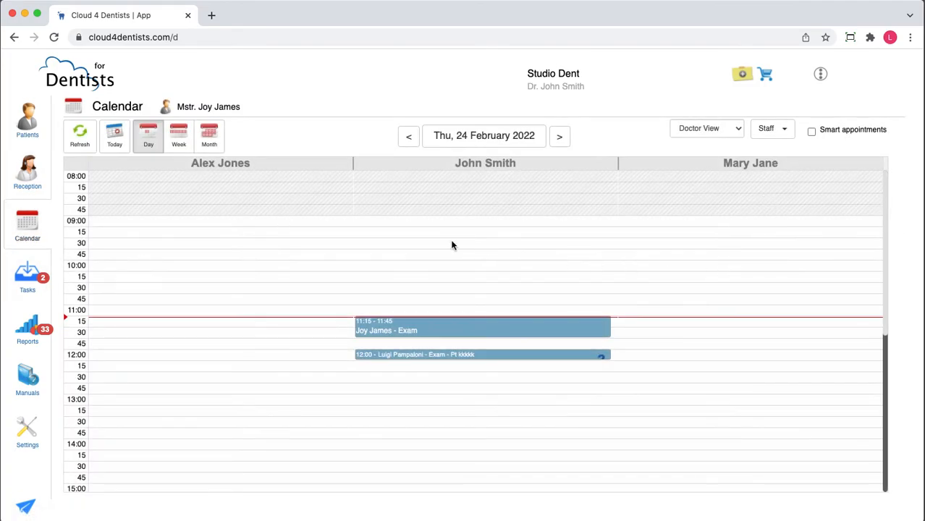
Open the completed patient's 28/02/2022 booking from Reception and schedule the extraction at 10:00 in the second dentist's column
{"action": "left_click", "coordinate": [27, 173]}
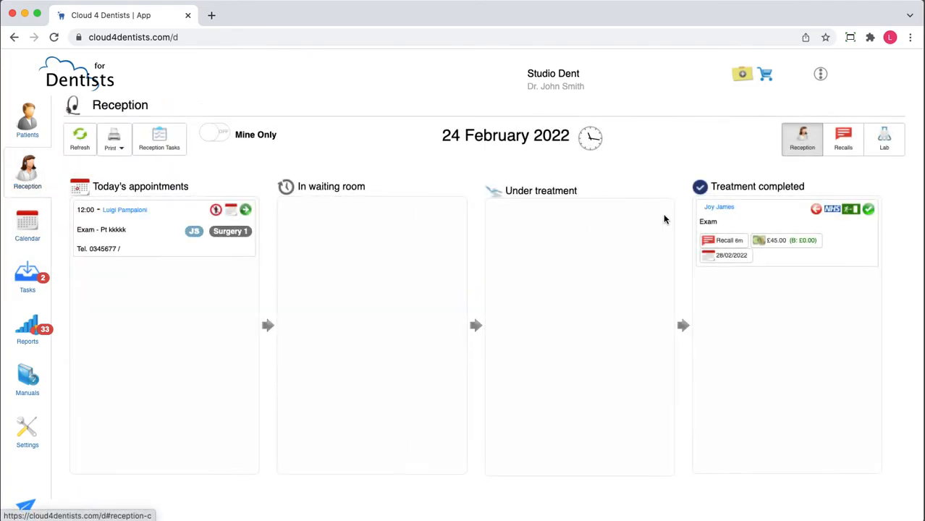
{"action": "left_click", "coordinate": [729, 257]}
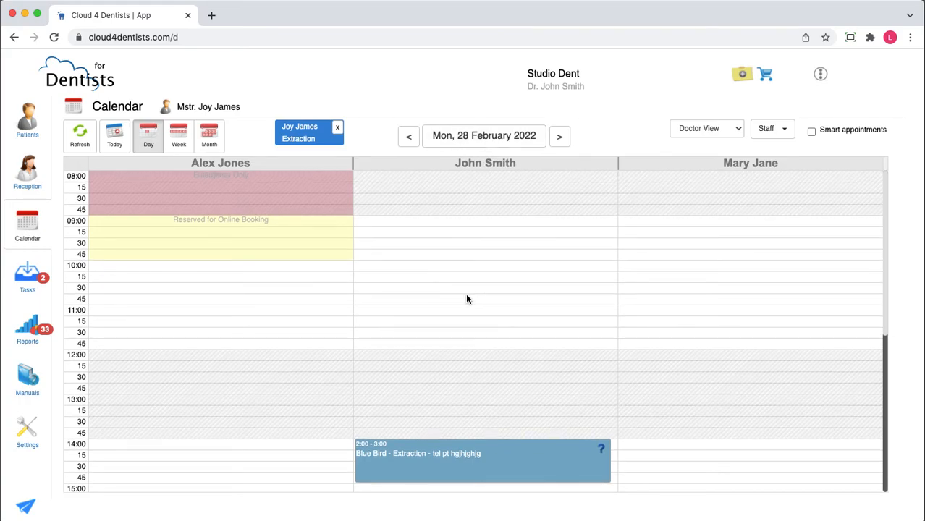
{"action": "left_click_drag", "start_coordinate": [295, 138], "coordinate": [152, 273]}
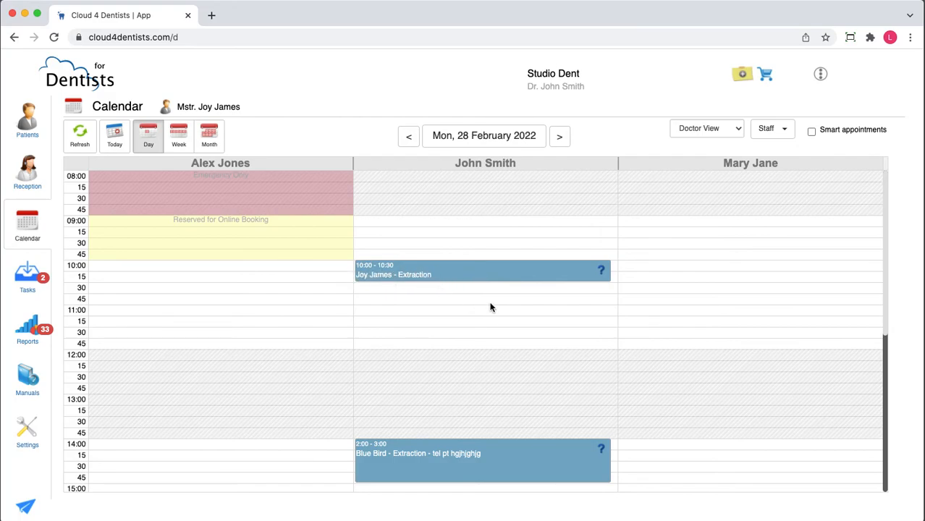
Return to Reception and save a 6-month Check-up recall for the completed patient
{"action": "left_click", "coordinate": [22, 186]}
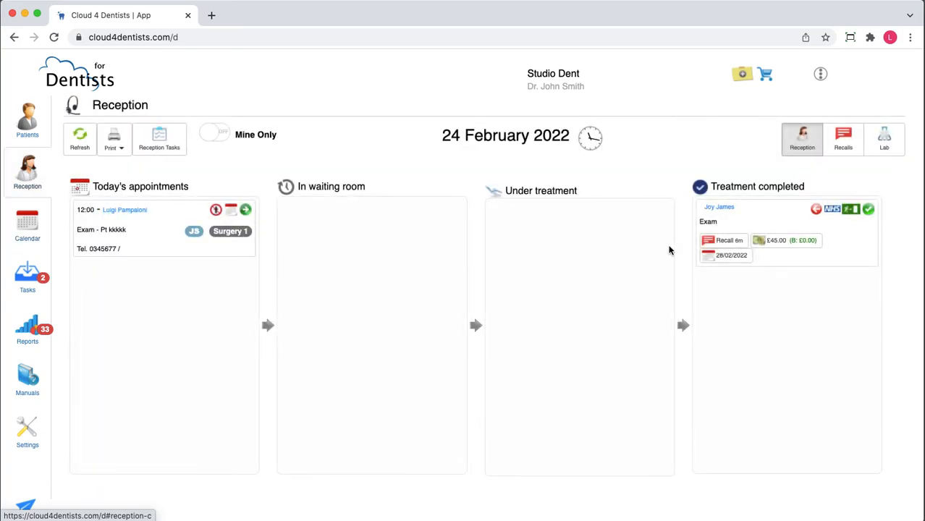
{"action": "left_click", "coordinate": [718, 245]}
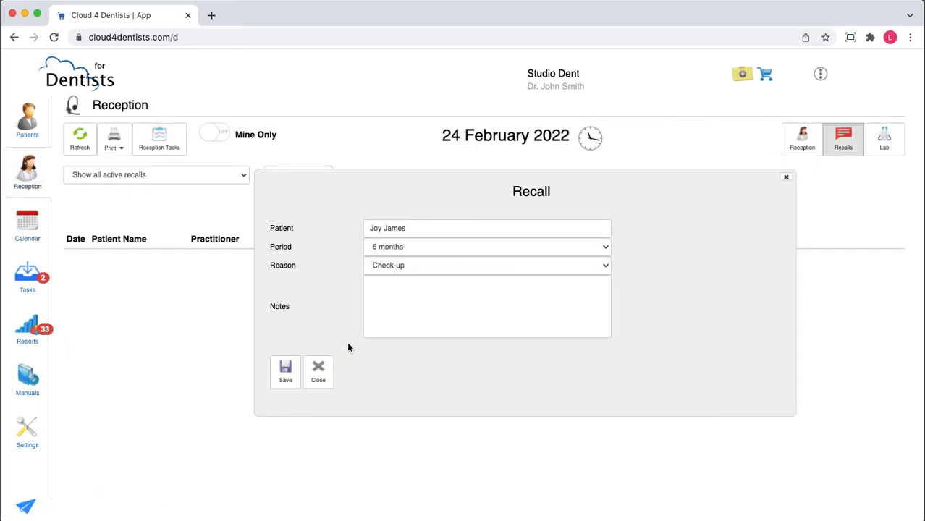
{"action": "left_click", "coordinate": [285, 371]}
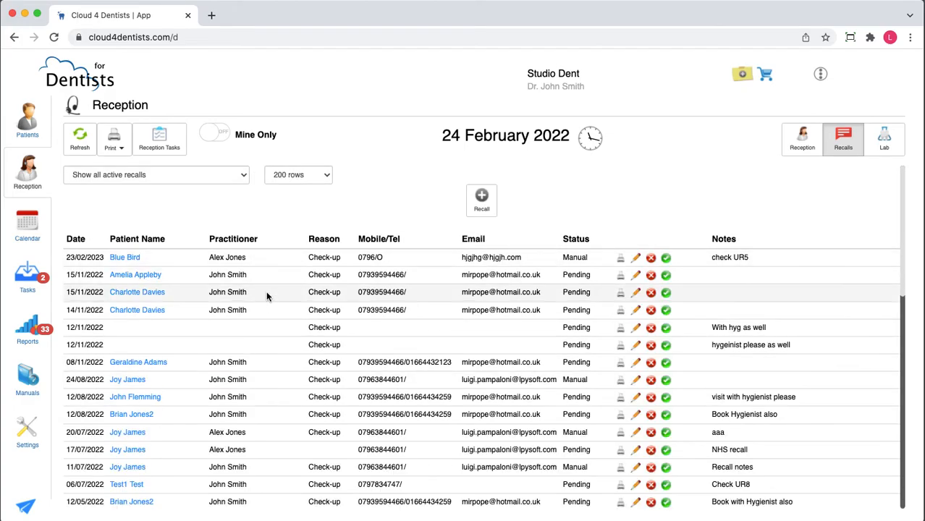
Check the calendar, return to the Reception board and move the completed patient back to In waiting room
{"action": "left_click", "coordinate": [22, 227]}
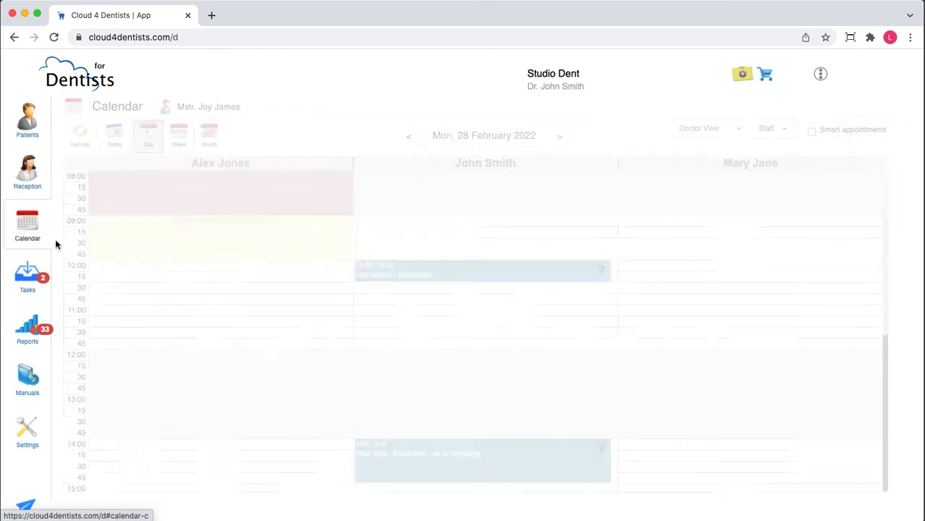
{"action": "left_click", "coordinate": [37, 181]}
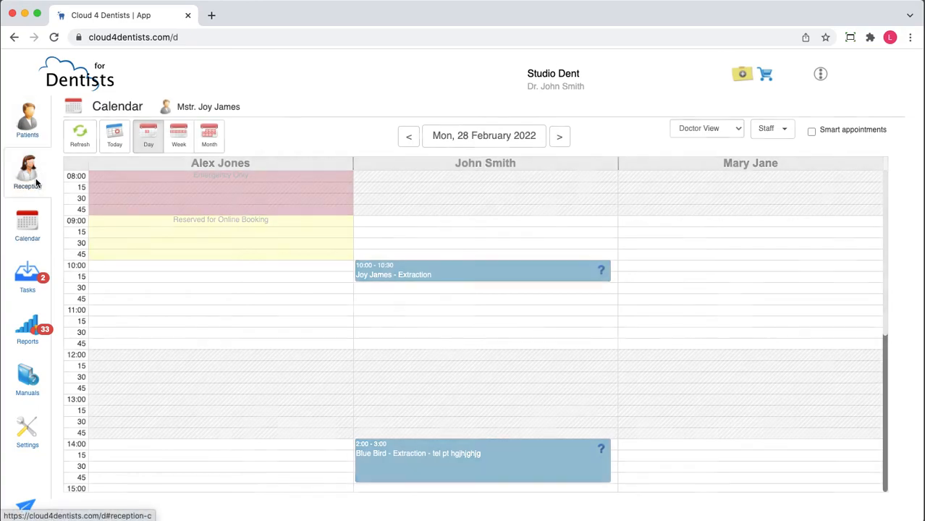
{"action": "left_click", "coordinate": [802, 139]}
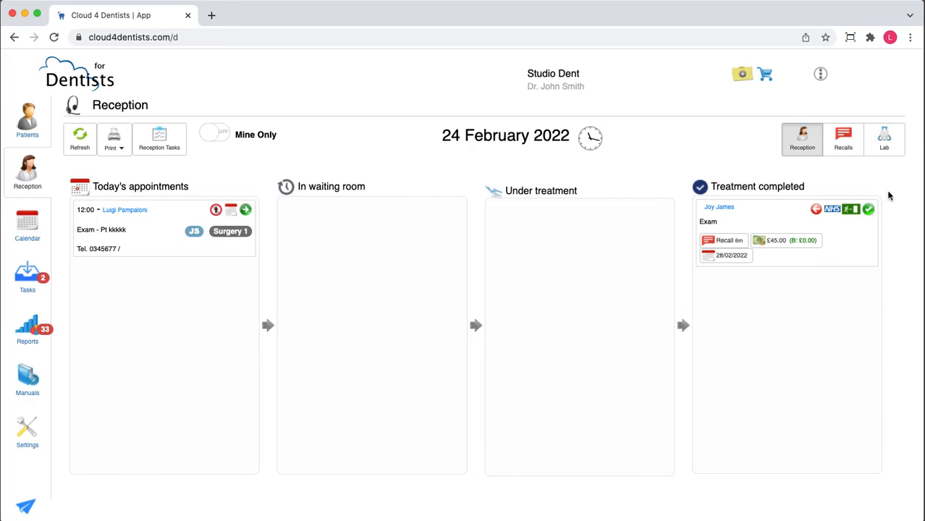
{"action": "left_click", "coordinate": [816, 209]}
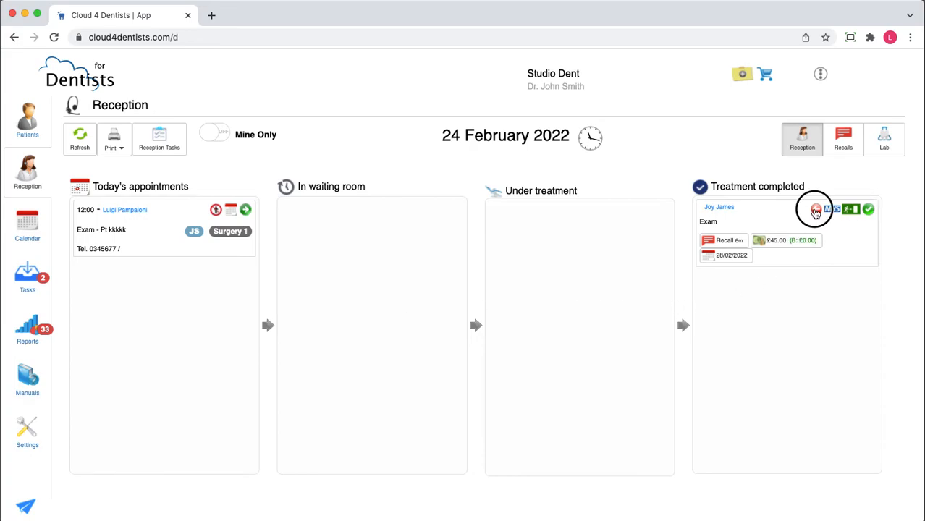
{"action": "left_click", "coordinate": [623, 212]}
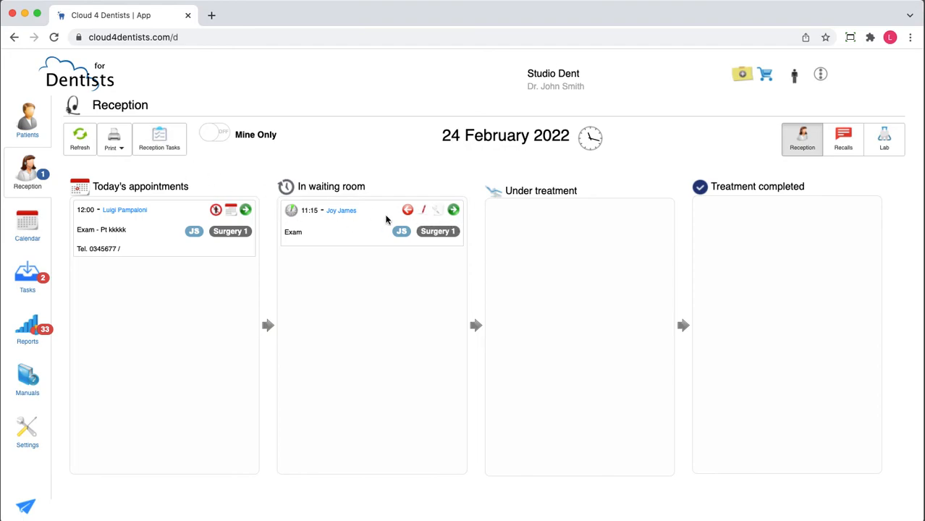
Open the waiting patient's forms from Reception Tasks, sign the practice terms and continue to the following form
{"action": "left_click", "coordinate": [161, 145]}
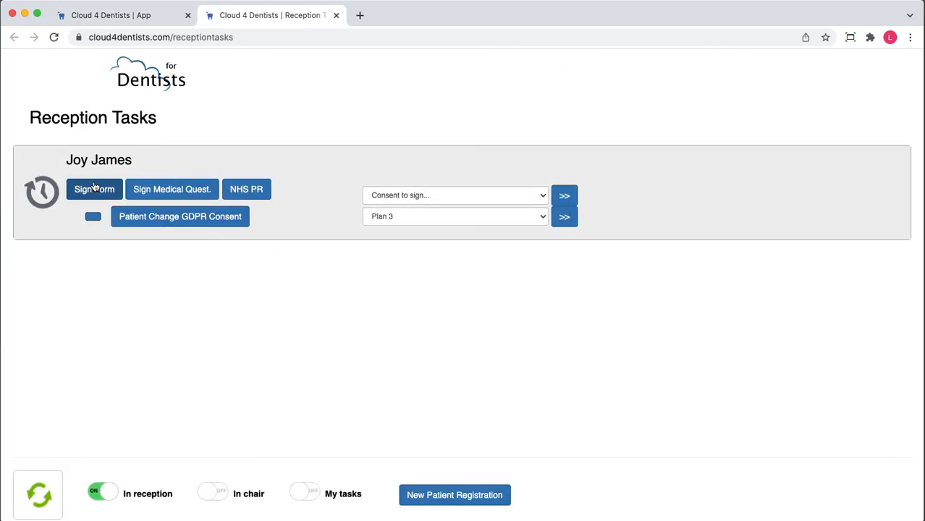
{"action": "left_click", "coordinate": [93, 187]}
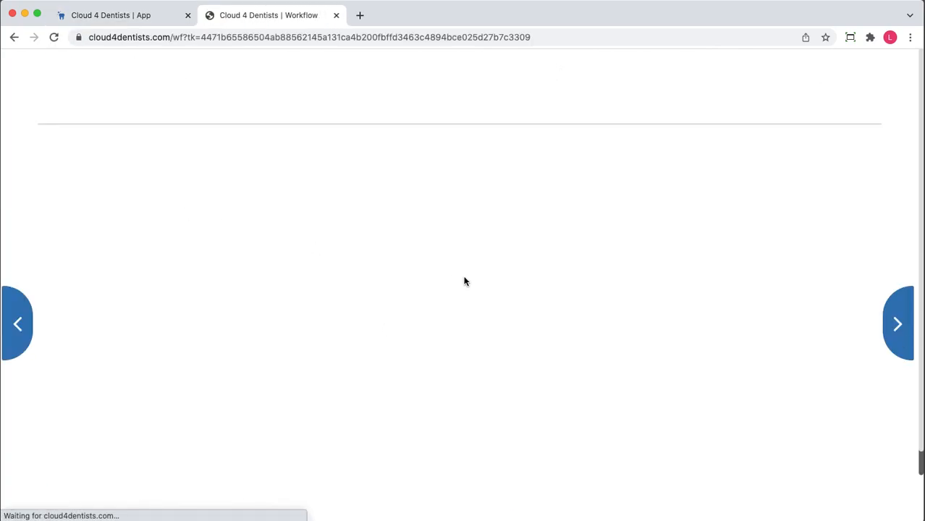
{"action": "scroll", "coordinate": [459, 275], "scroll_direction": "down", "scroll_amount": 10}
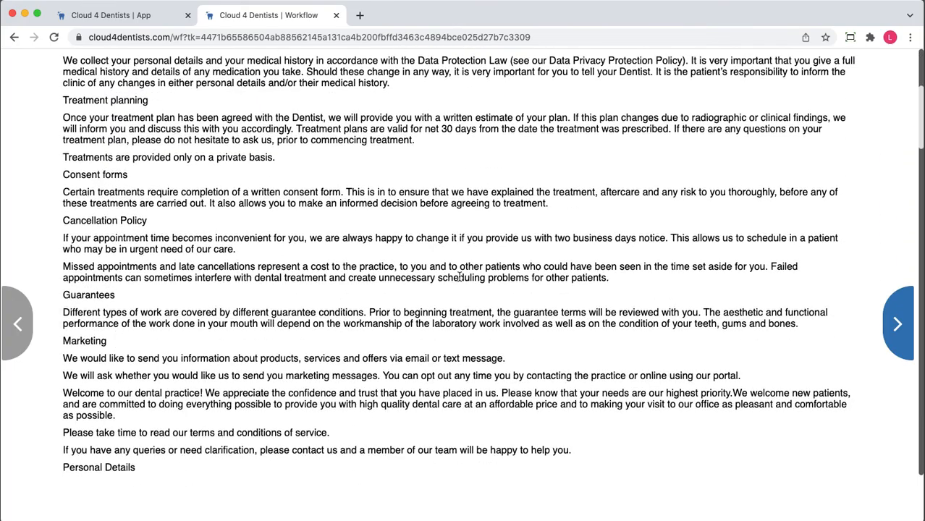
{"action": "scroll", "coordinate": [459, 276], "scroll_direction": "down", "scroll_amount": 5}
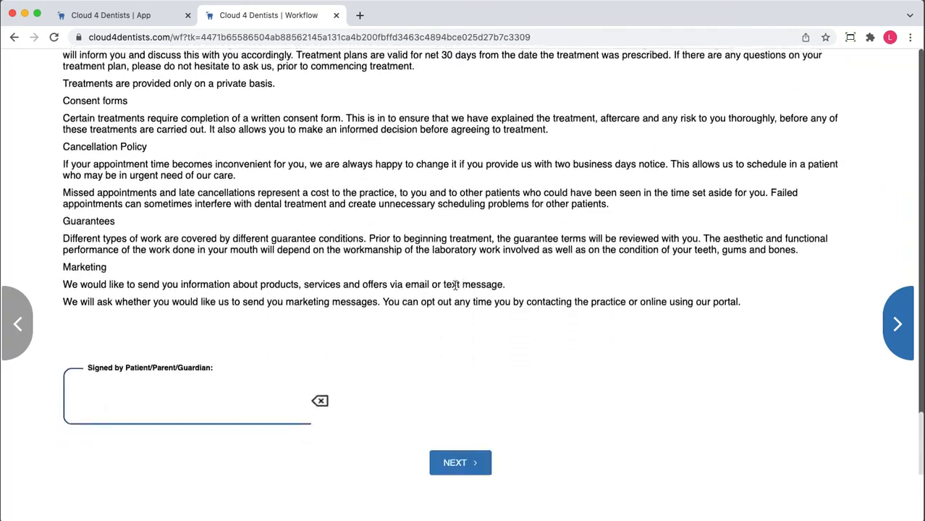
{"action": "mouse_move", "coordinate": [152, 412]}
{"action": "left_mouse_down"}
{"action": "mouse_move", "coordinate": [144, 400]}
{"action": "mouse_move", "coordinate": [191, 406]}
{"action": "left_mouse_up"}
{"action": "left_click", "coordinate": [449, 462]}
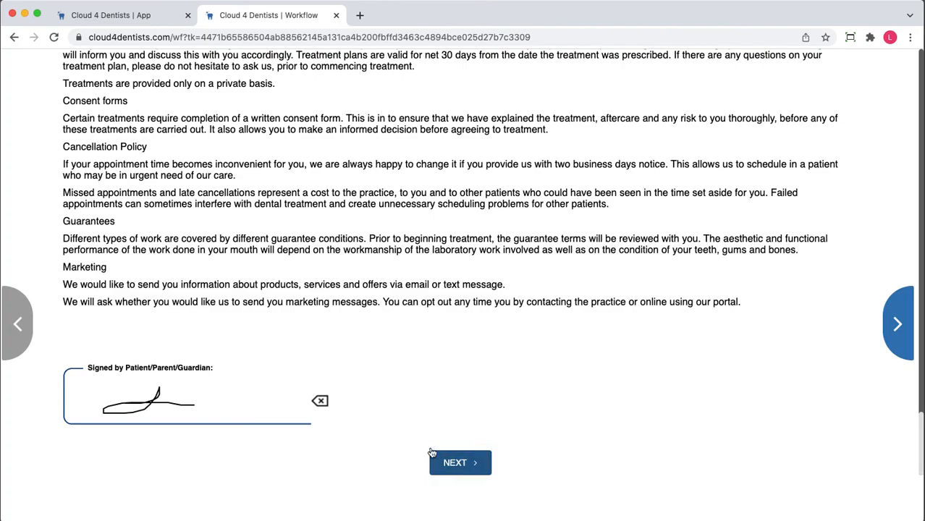
Sign the Data Privacy Protection Policy, then review the Patient Form's details and continue to the NHS PR form
{"action": "left_click_drag", "start_coordinate": [103, 370], "coordinate": [221, 372]}
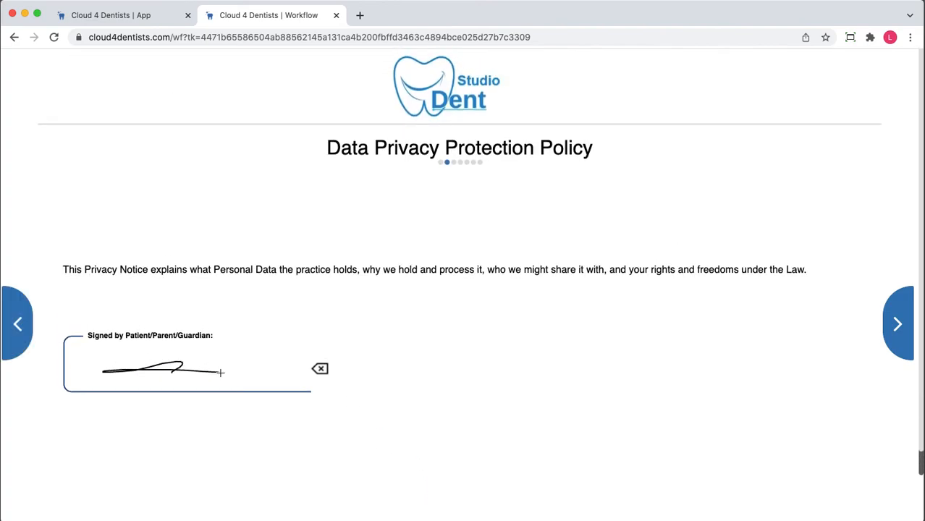
{"action": "left_click", "coordinate": [469, 463]}
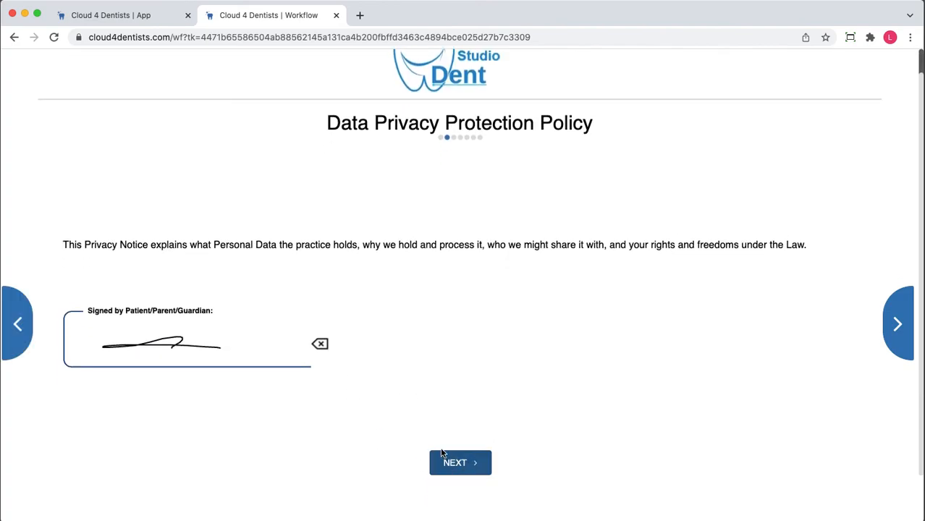
{"action": "scroll", "coordinate": [334, 311], "scroll_direction": "down", "scroll_amount": 4}
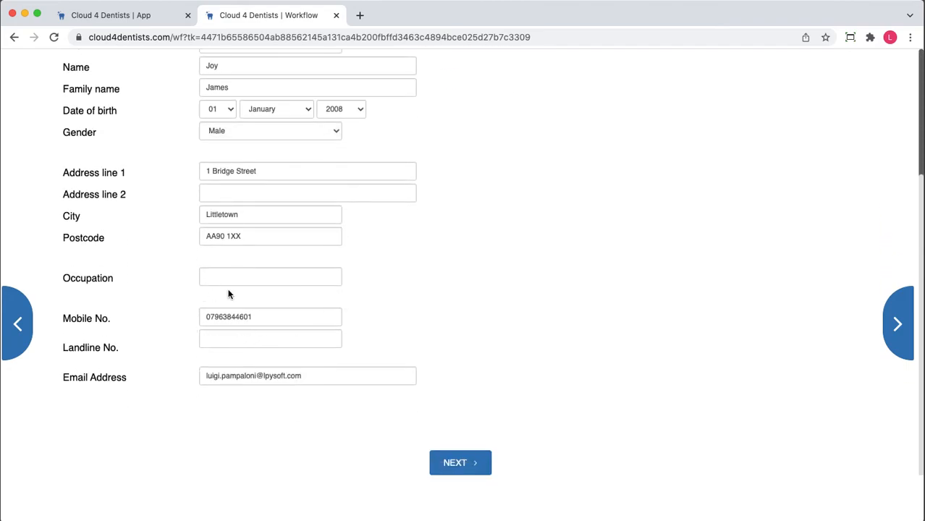
{"action": "scroll", "coordinate": [292, 332], "scroll_direction": "up", "scroll_amount": 5}
{"action": "scroll", "coordinate": [290, 338], "scroll_direction": "down", "scroll_amount": 3}
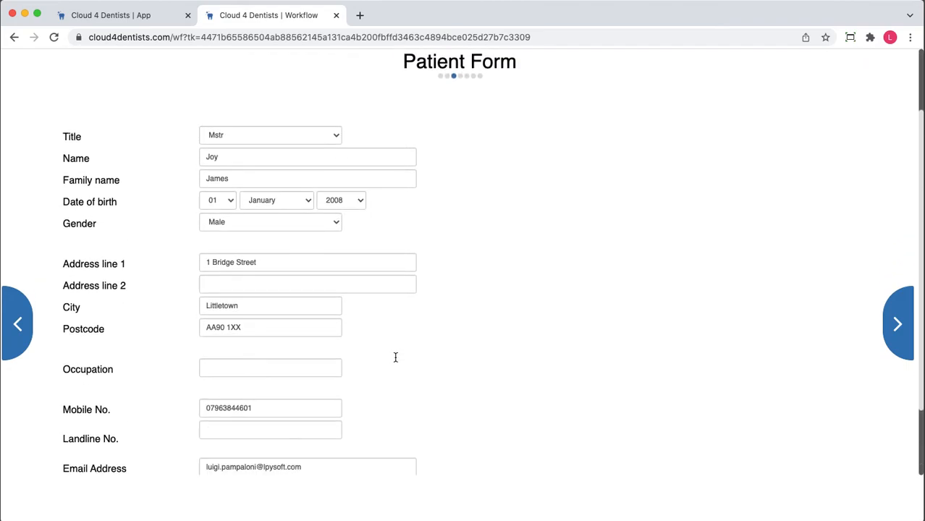
{"action": "left_click", "coordinate": [461, 466]}
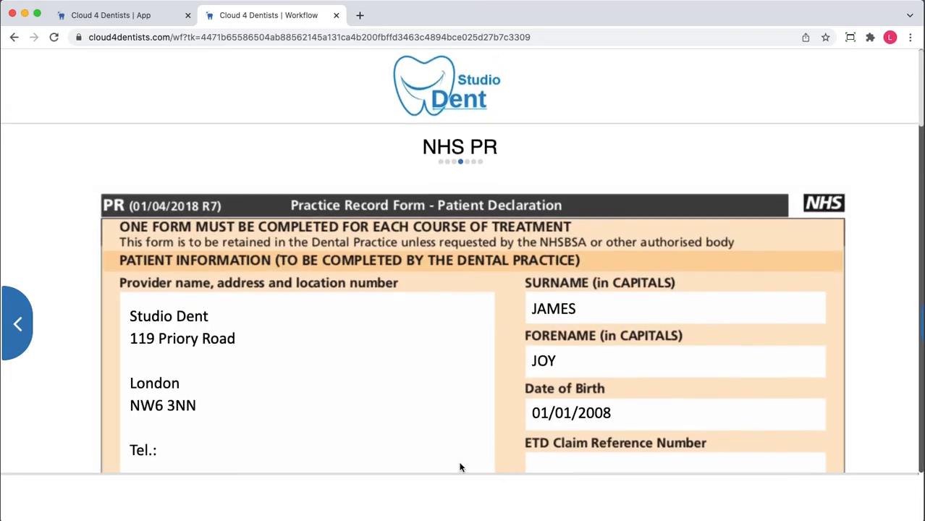
Review the NHS PR form, sign its patient declaration and continue to Medical History
{"action": "scroll", "coordinate": [491, 405], "scroll_direction": "down", "scroll_amount": 15}
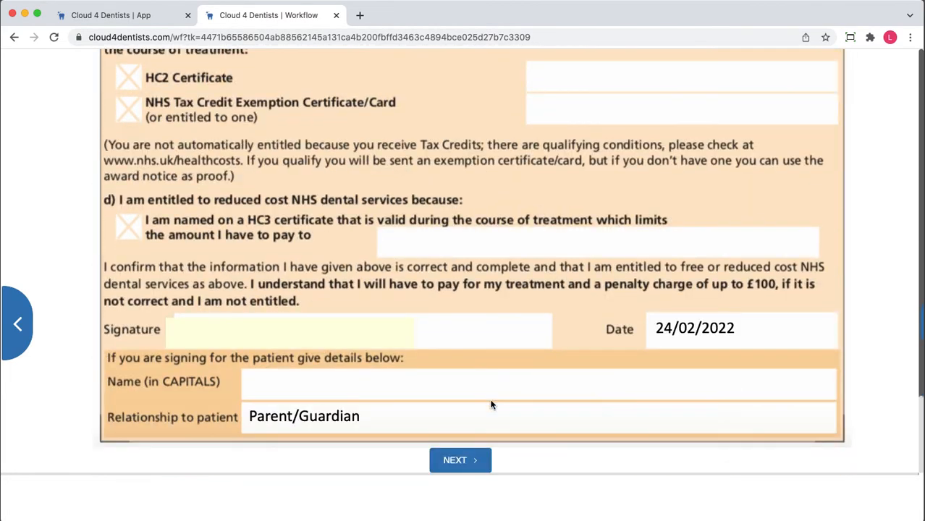
{"action": "scroll", "coordinate": [491, 406], "scroll_direction": "up", "scroll_amount": 6}
{"action": "scroll", "coordinate": [491, 405], "scroll_direction": "up", "scroll_amount": 10}
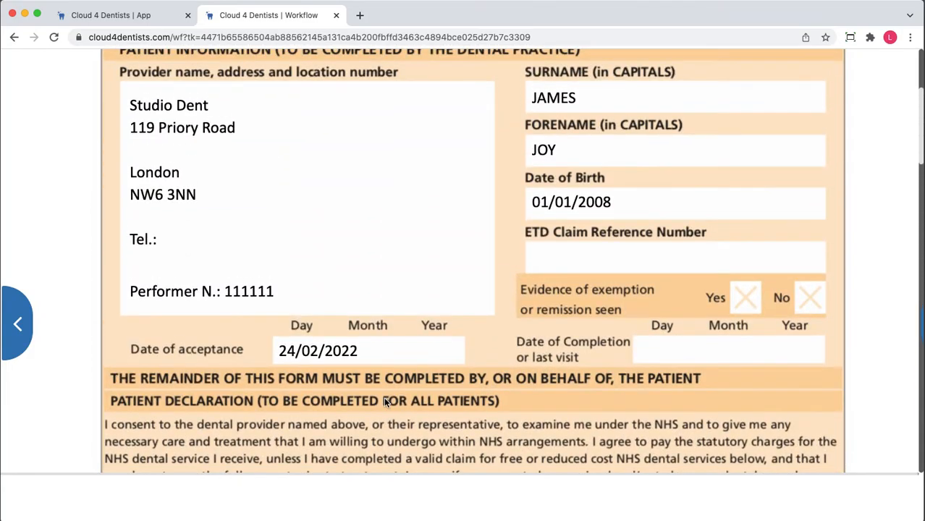
{"action": "scroll", "coordinate": [284, 353], "scroll_direction": "down", "scroll_amount": 5}
{"action": "left_click_drag", "start_coordinate": [237, 159], "coordinate": [347, 148]}
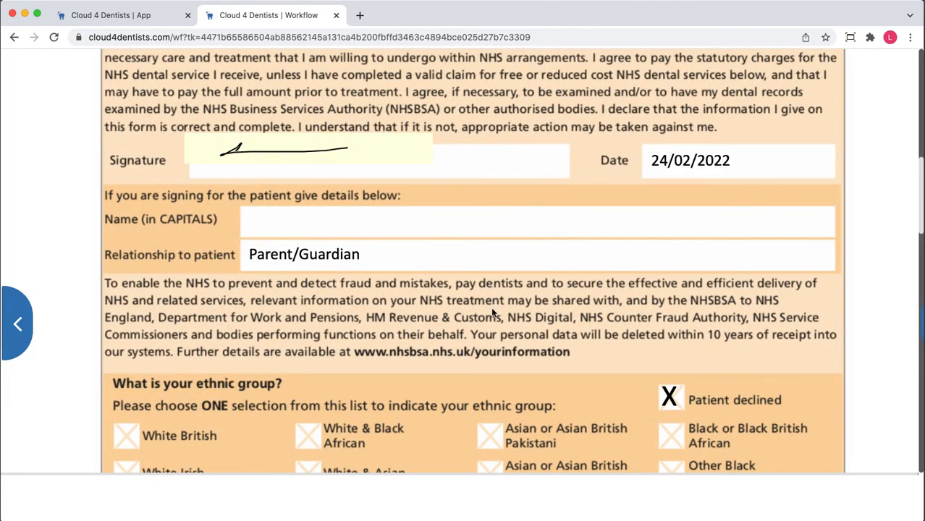
{"action": "scroll", "coordinate": [495, 362], "scroll_direction": "down", "scroll_amount": 15}
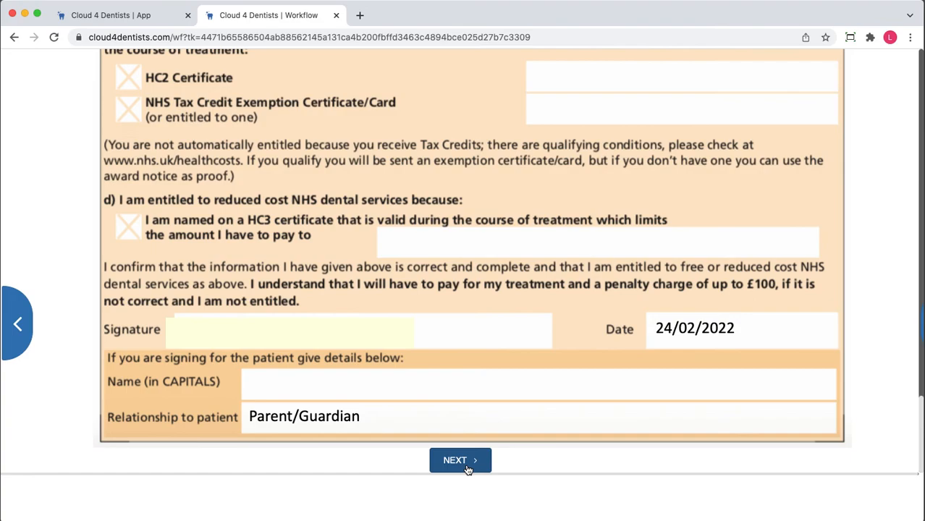
{"action": "left_click", "coordinate": [467, 469]}
Answer Yes to smoking with 56 a day, sign the Medical History and continue to Marketing Consent
{"action": "scroll", "coordinate": [389, 267], "scroll_direction": "down", "scroll_amount": 1}
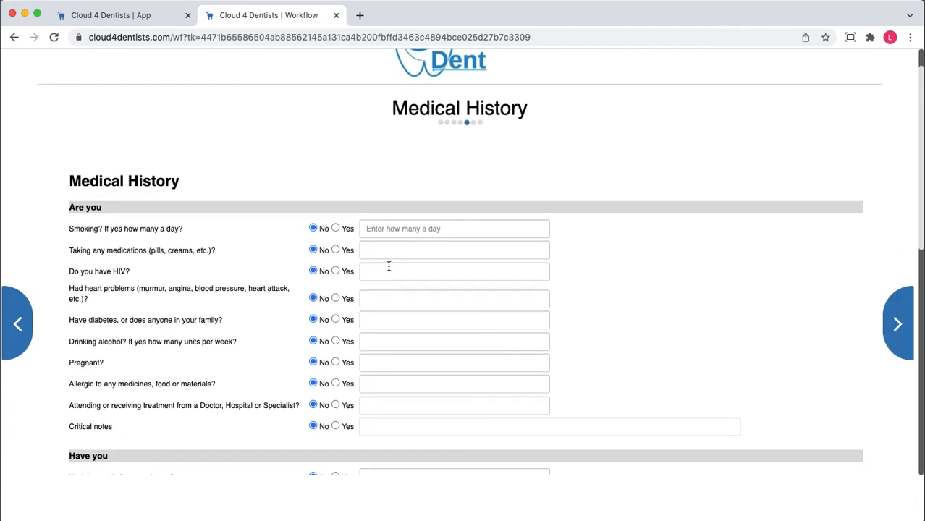
{"action": "left_click", "coordinate": [336, 228]}
{"action": "left_click", "coordinate": [406, 229]}
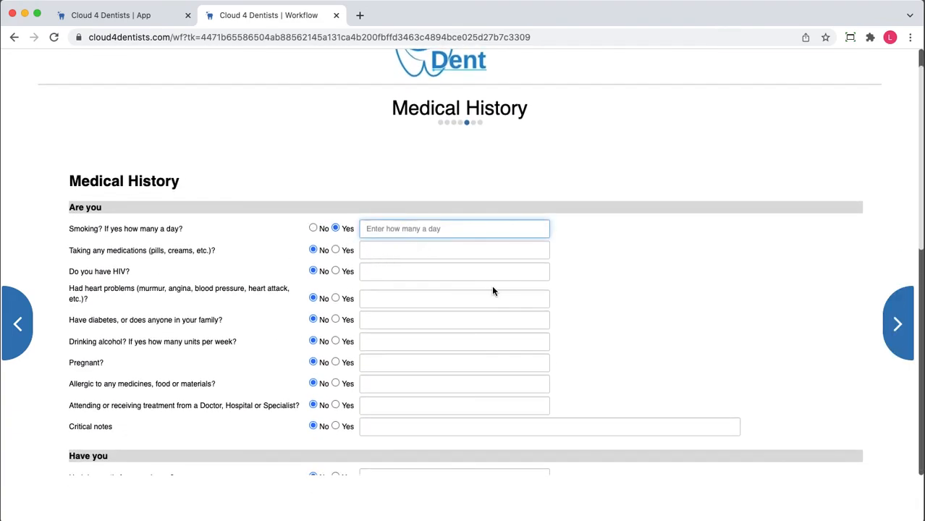
{"action": "type", "text": "56 aday"}
{"action": "scroll", "coordinate": [464, 372], "scroll_direction": "down", "scroll_amount": 12}
{"action": "left_click_drag", "start_coordinate": [123, 398], "coordinate": [148, 401]}
{"action": "left_click", "coordinate": [450, 463]}
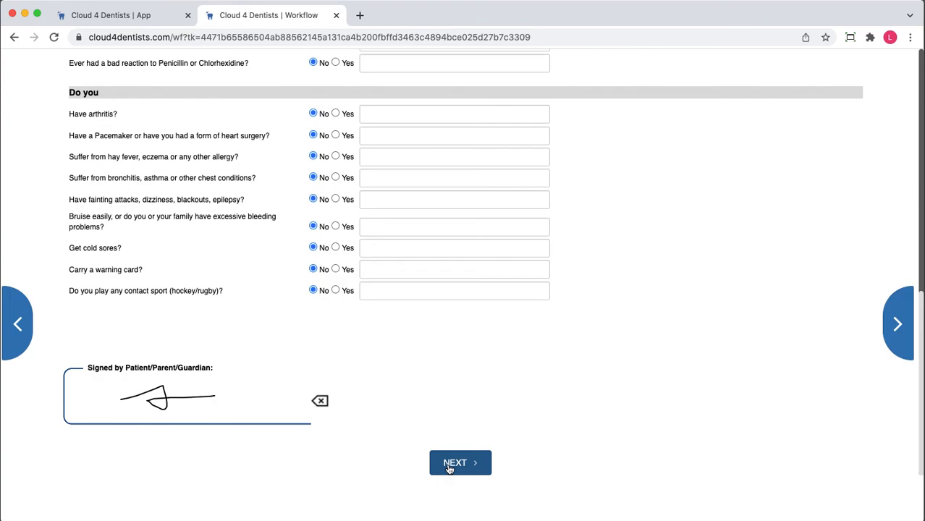
Decline marketing offers and news, save the completed forms and try to close the Summary page
{"action": "left_click", "coordinate": [316, 367]}
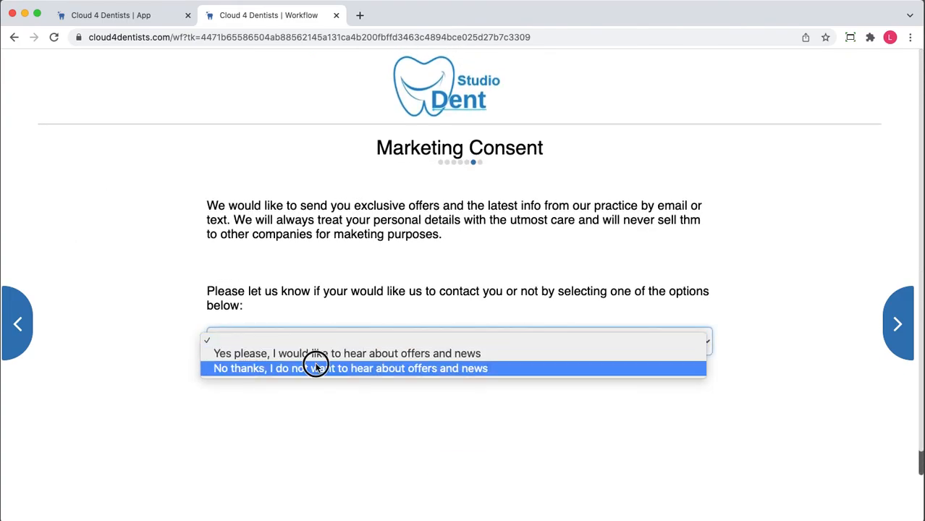
{"action": "left_click", "coordinate": [315, 369]}
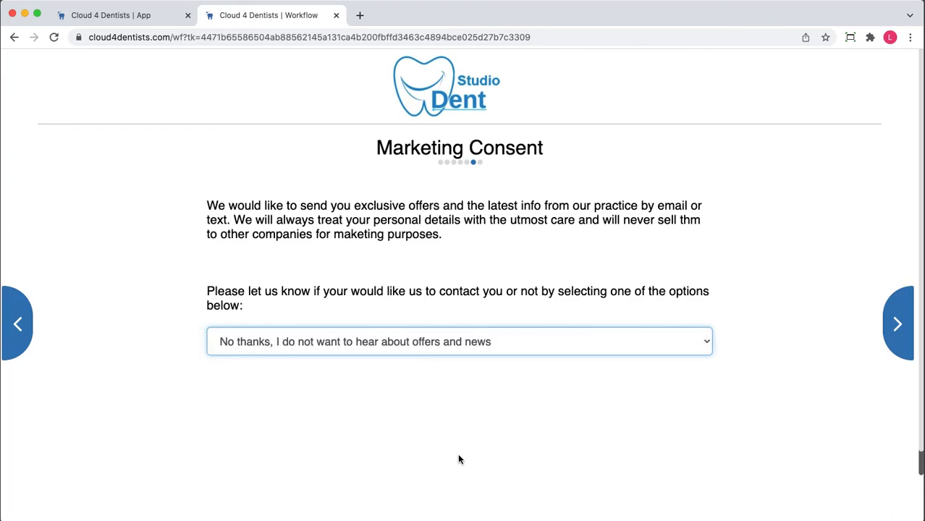
{"action": "left_click", "coordinate": [463, 467]}
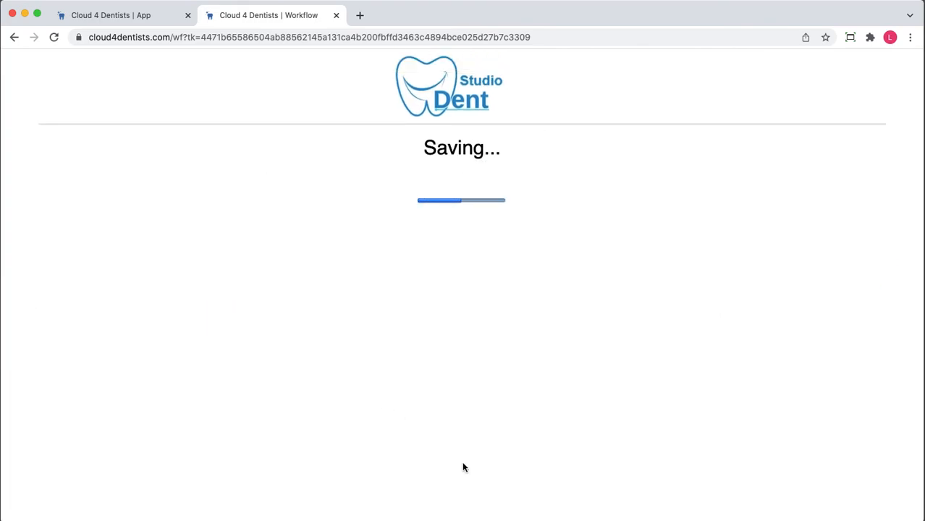
{"action": "left_click", "coordinate": [456, 289]}
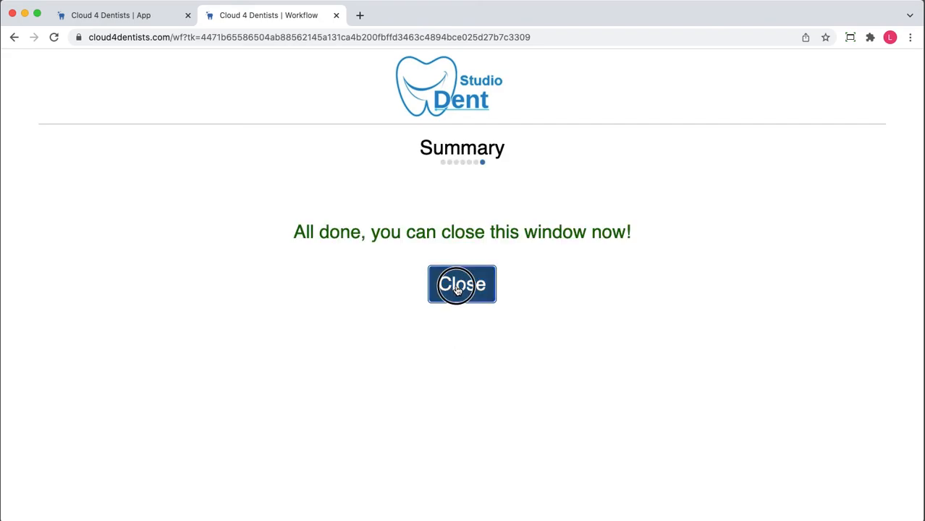
{"action": "left_click", "coordinate": [290, 250]}
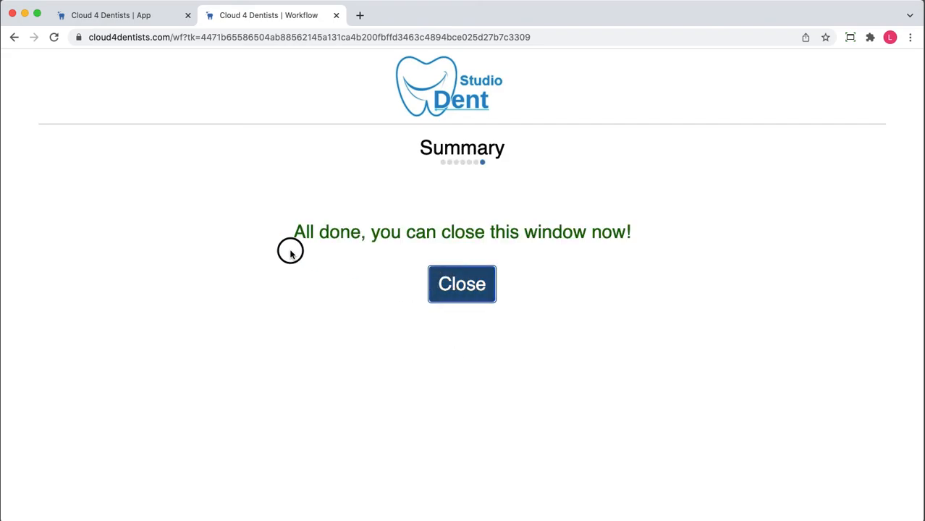
Switch back to the Reception board, move the waiting patient through to Treatment completed and mark the visit as completed
{"action": "left_click", "coordinate": [159, 22]}
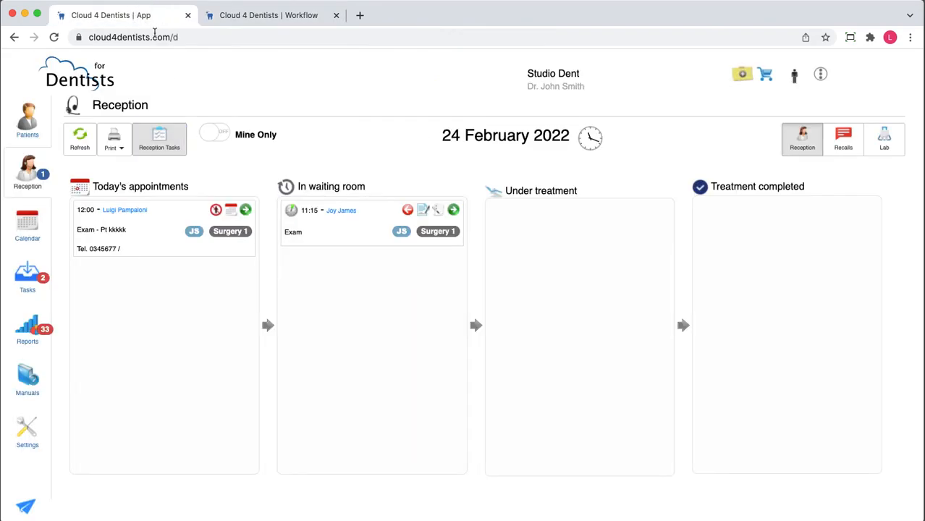
{"action": "left_click", "coordinate": [452, 210]}
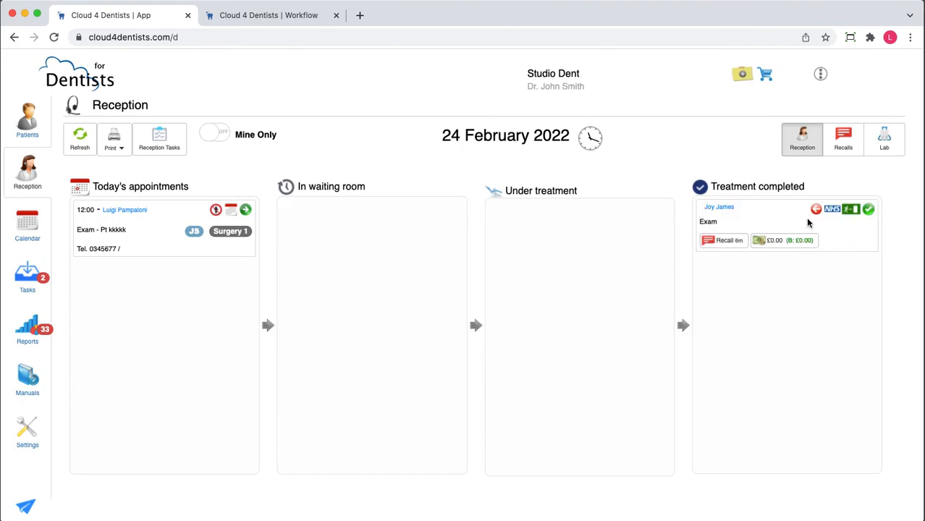
{"action": "left_click", "coordinate": [869, 211]}
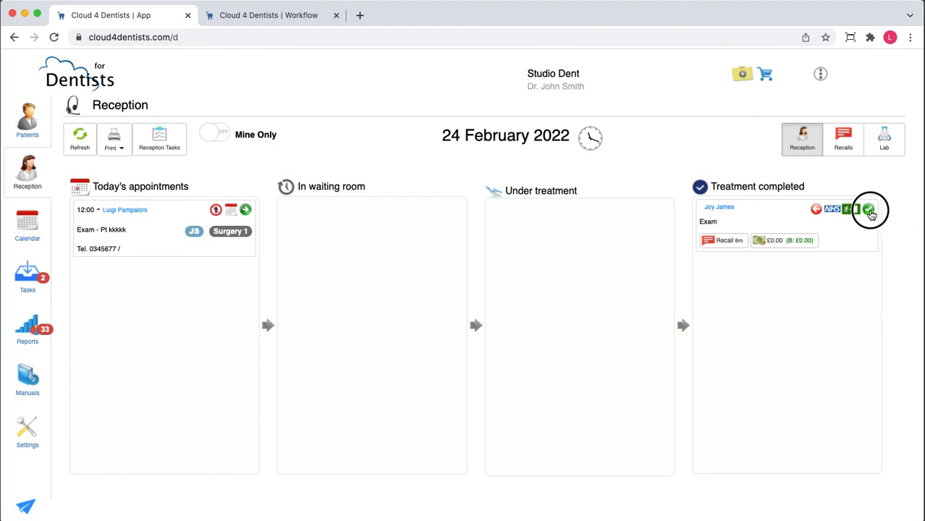